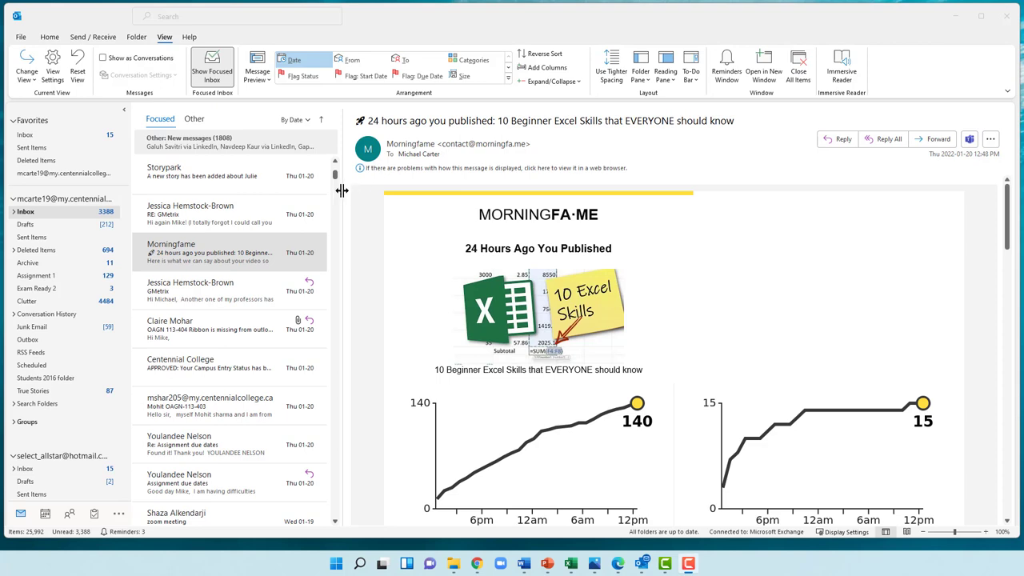
- Widen the Inbox message list by dragging the reading pane splitter to the right
drag(342, 191, 721, 202)
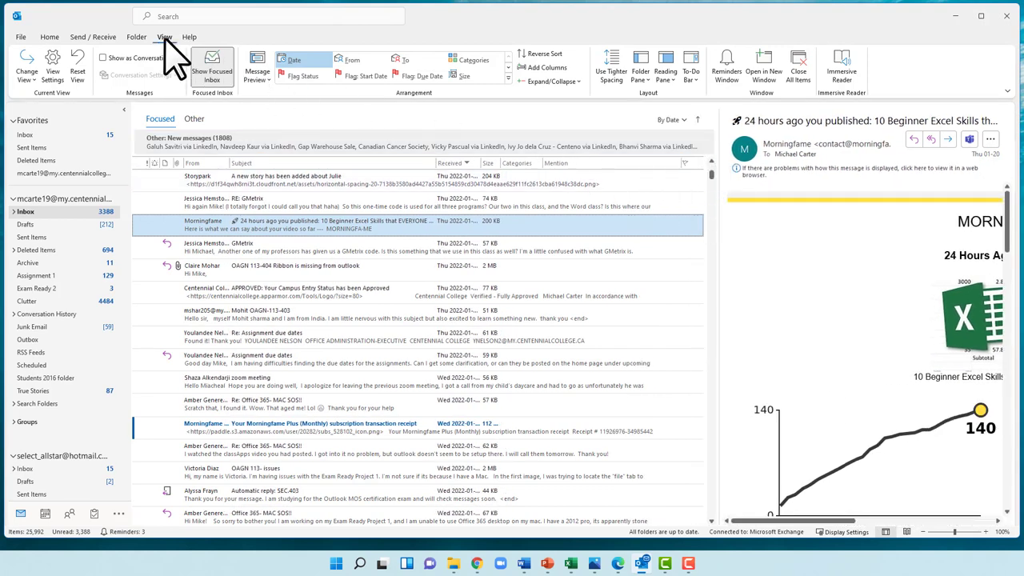
click(27, 73)
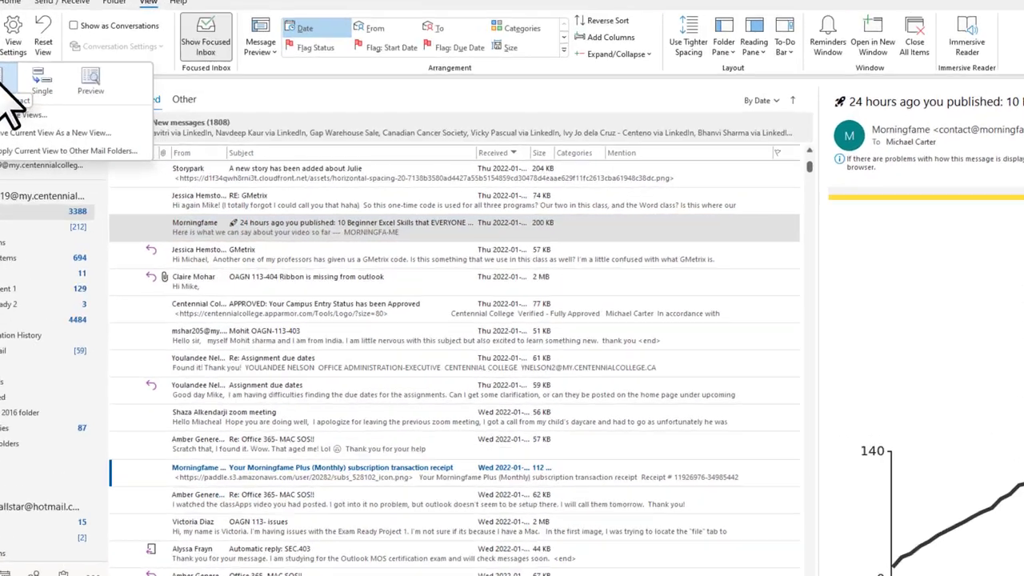
click(6, 87)
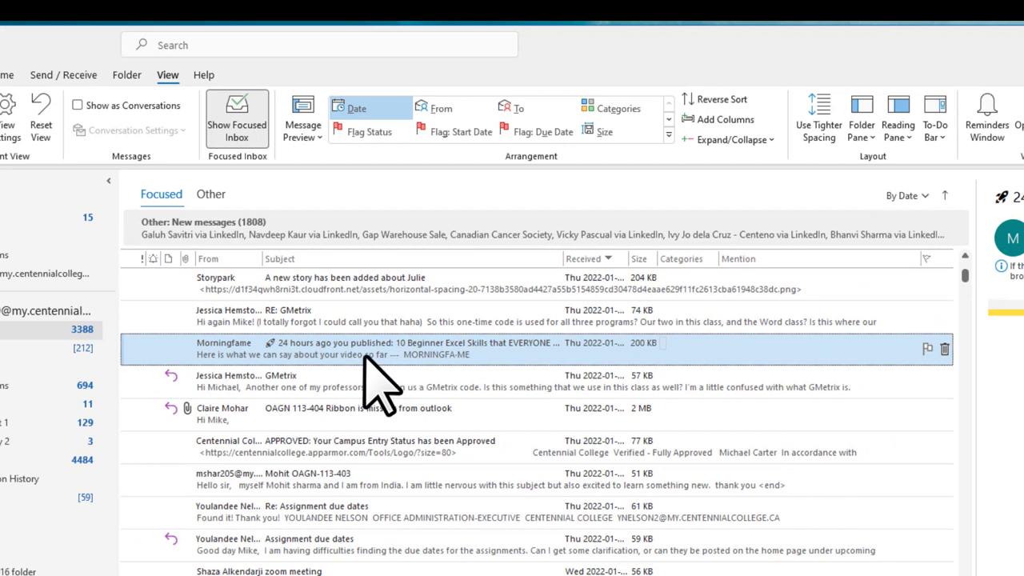
- Show 3 lines of message preview, applied to this folder only
click(303, 137)
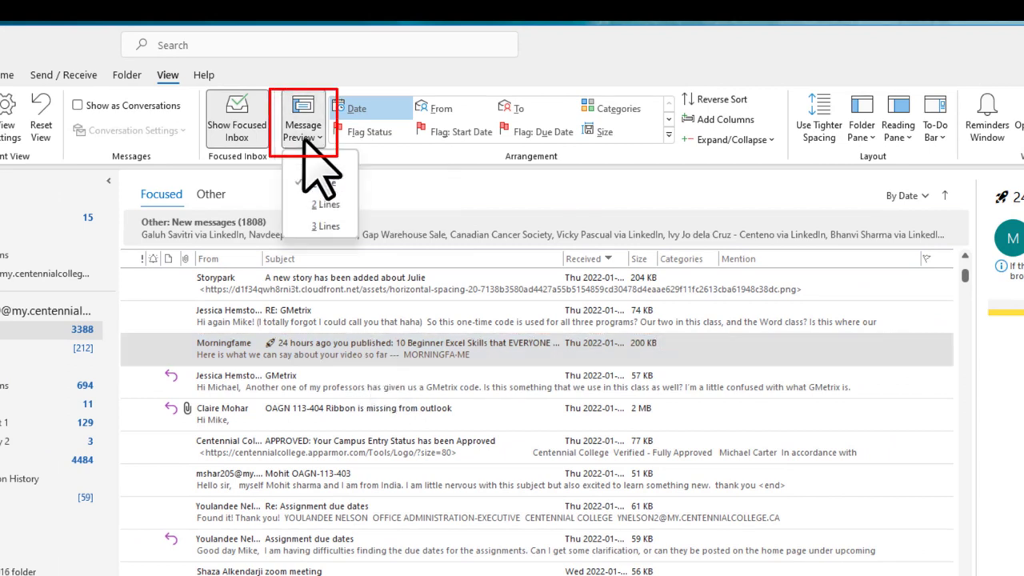
click(326, 226)
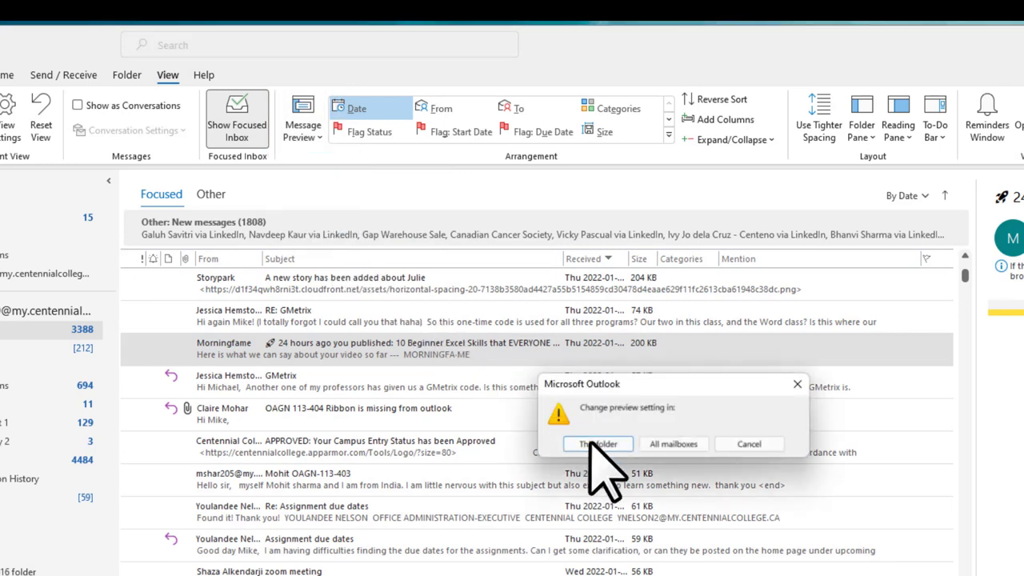
click(598, 444)
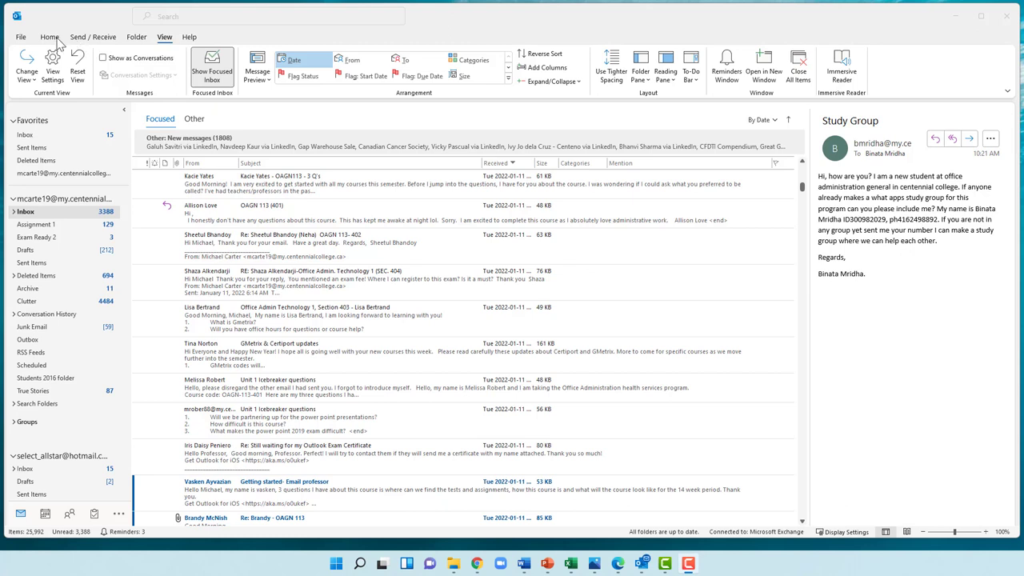
- Create an Introductions subfolder under Inbox and move it to the top of the Inbox subfolders
click(30, 213)
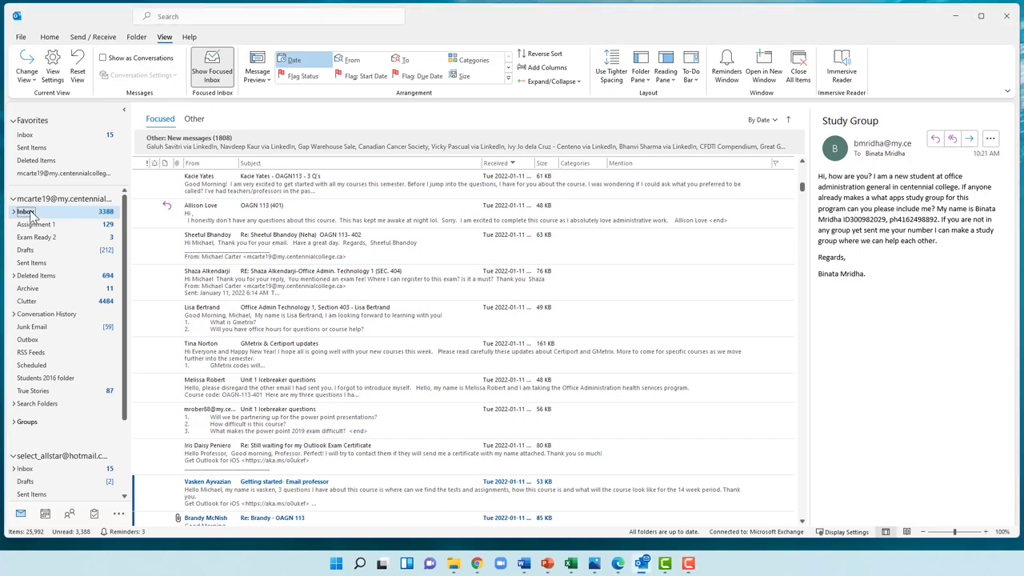
click(137, 38)
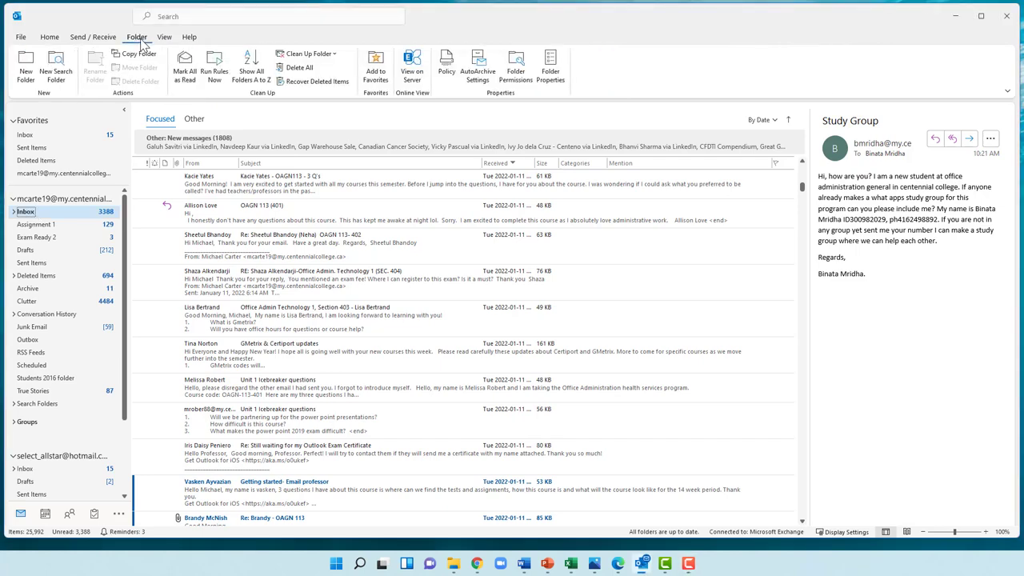
click(26, 68)
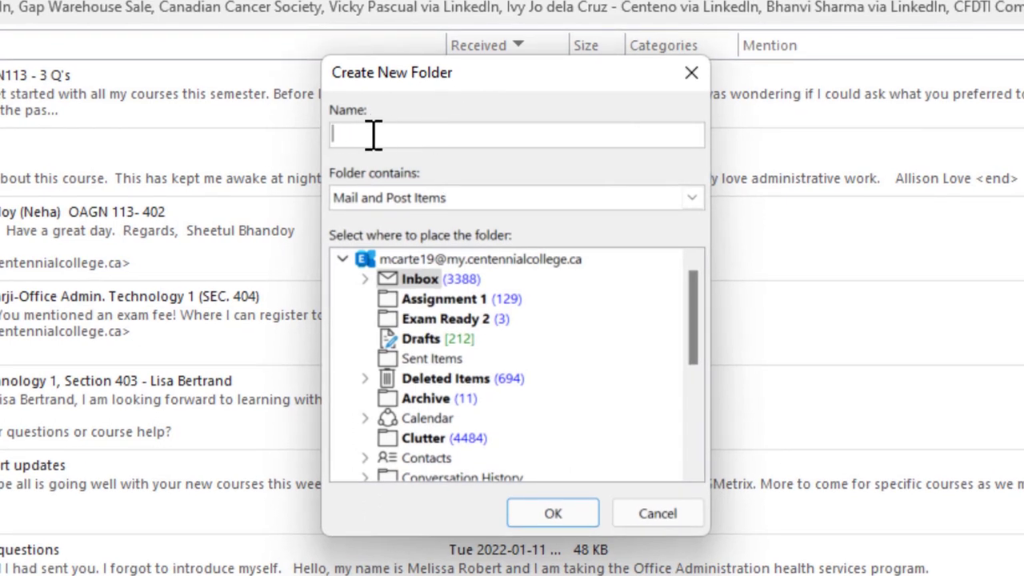
text(Introductions)
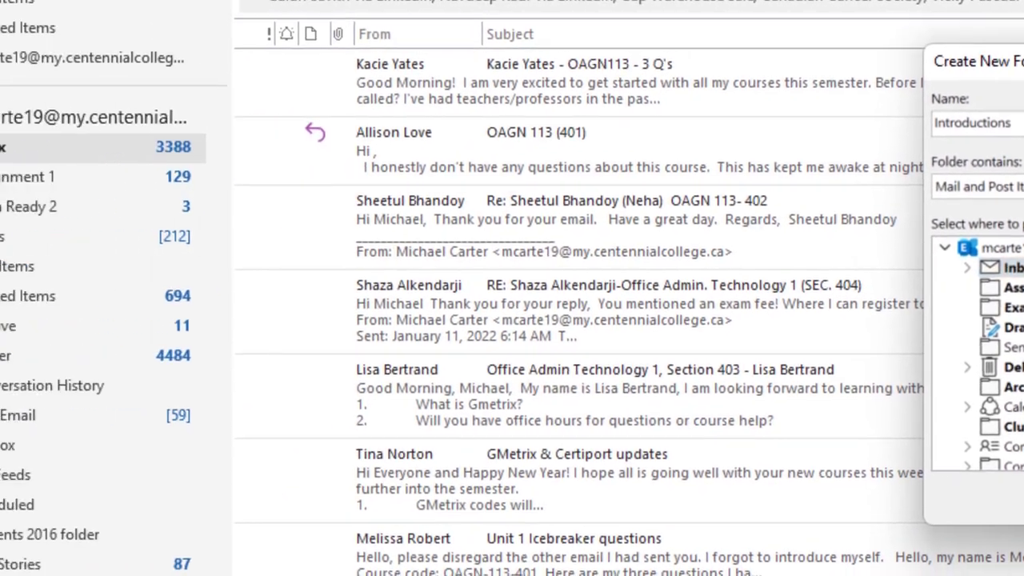
click(553, 513)
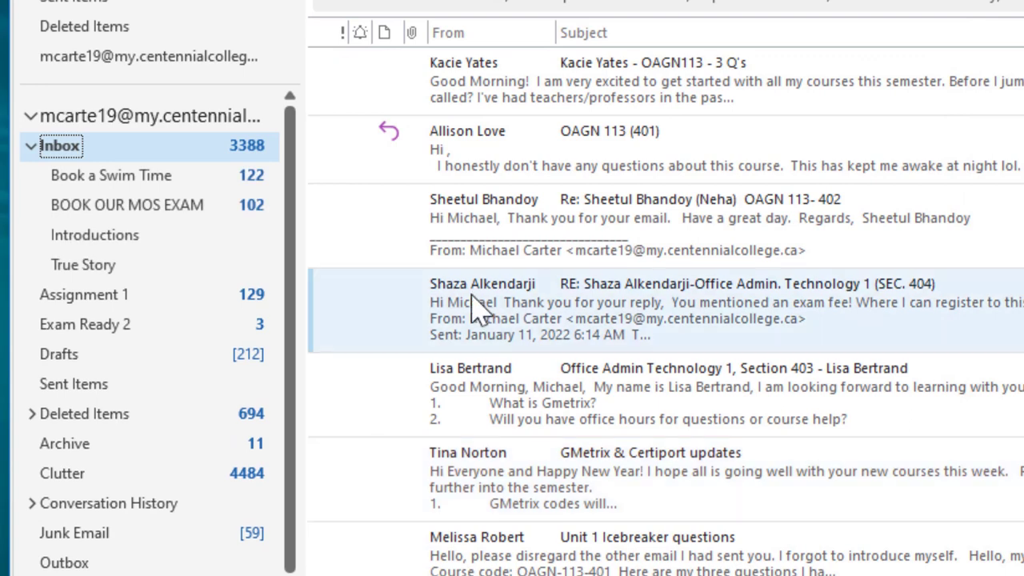
click(233, 235)
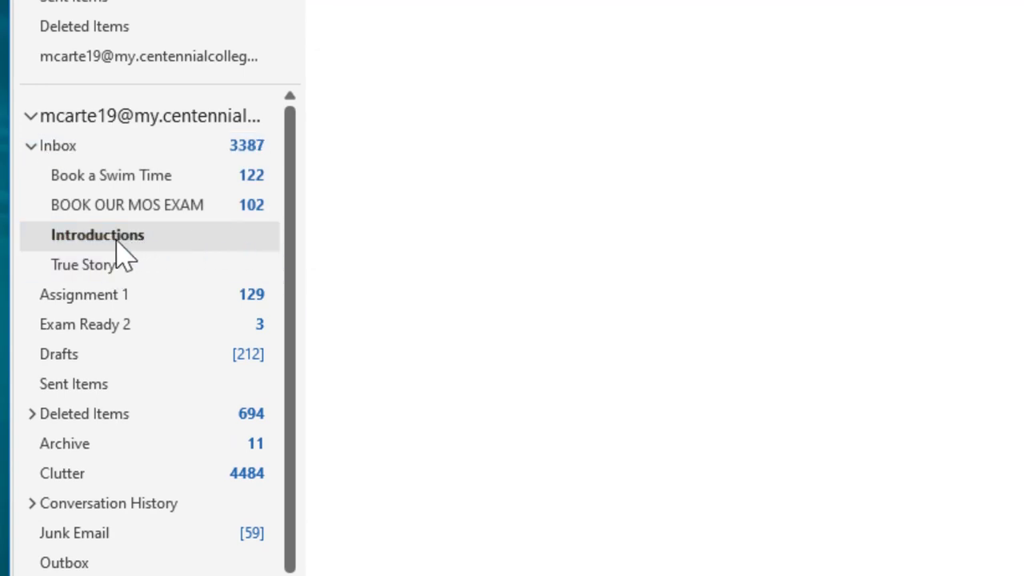
drag(39, 246, 42, 166)
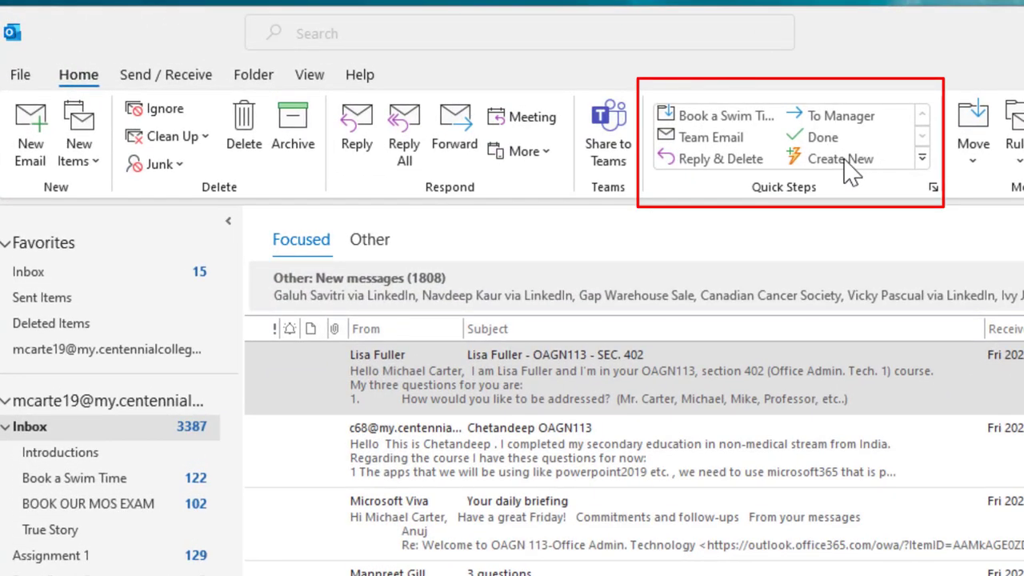
- Create an 'Introductions' quick step that moves messages to the Introductions folder, with no shortcut key
click(846, 166)
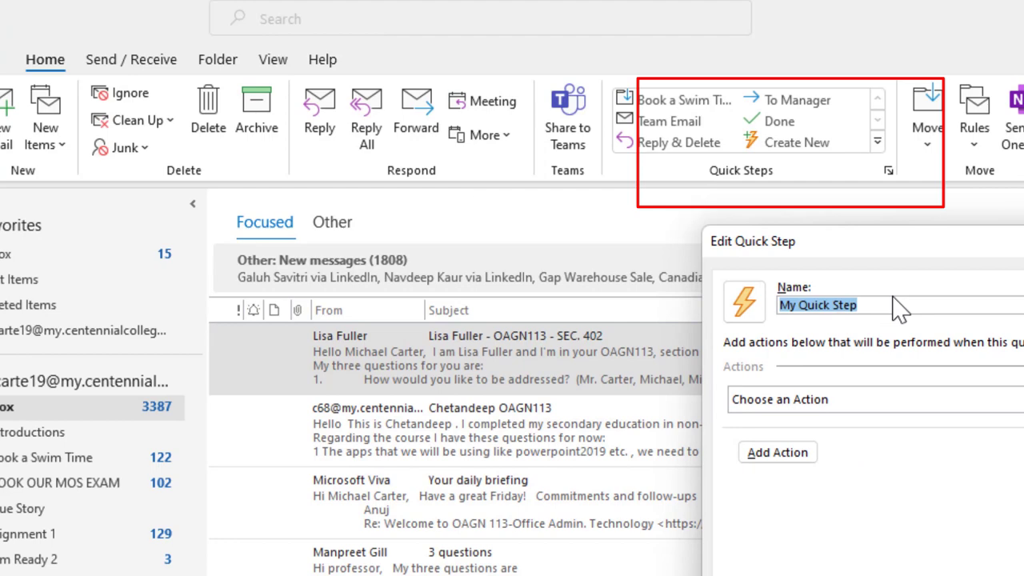
key(BackSpace)
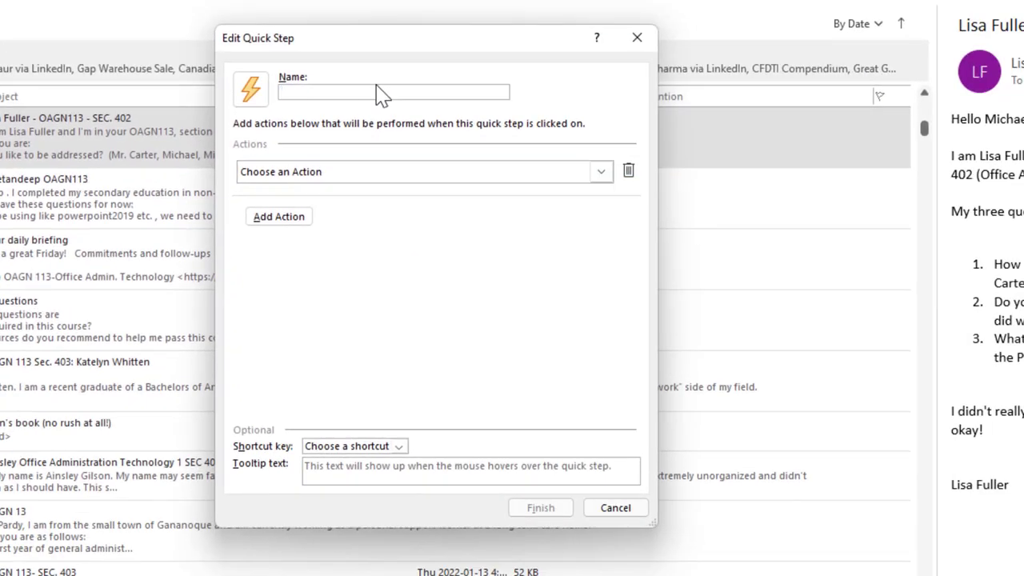
text(Introductions)
click(602, 180)
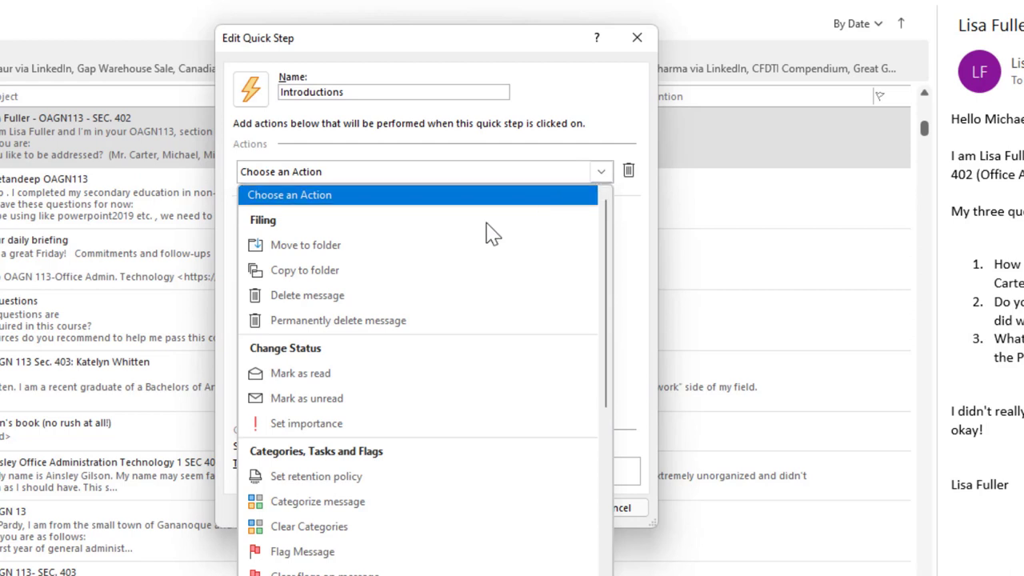
click(411, 253)
click(389, 201)
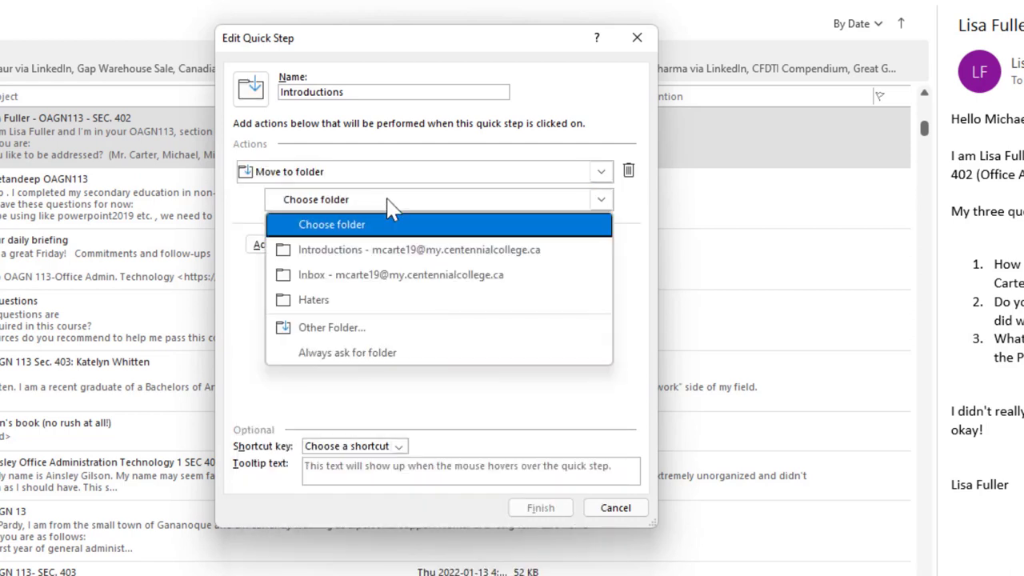
click(344, 252)
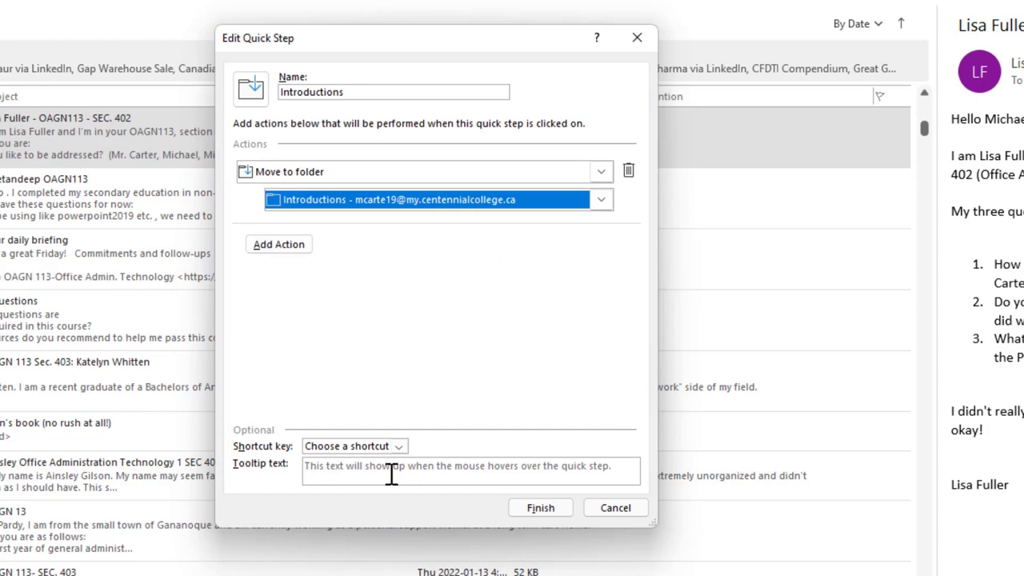
click(400, 449)
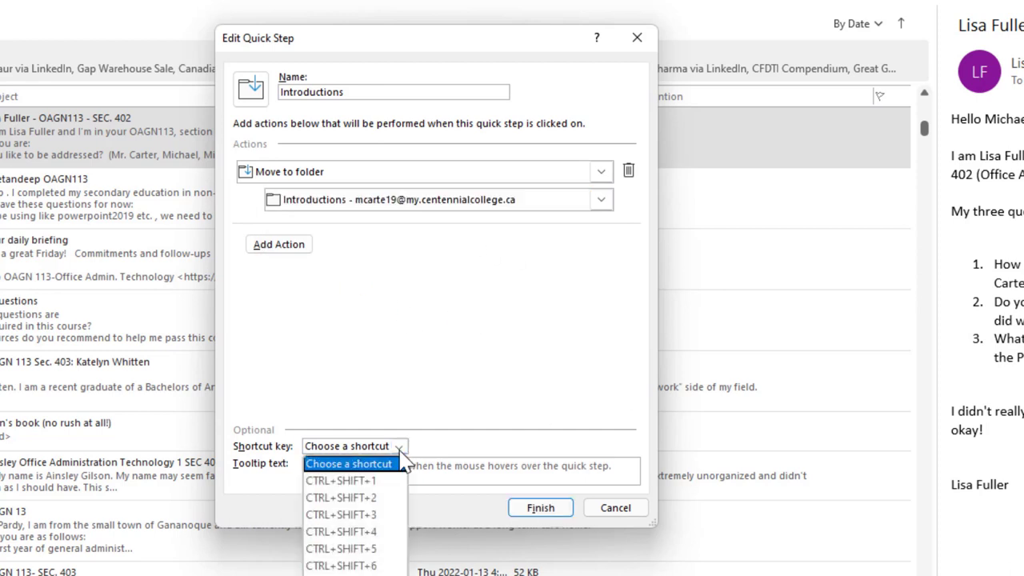
click(401, 449)
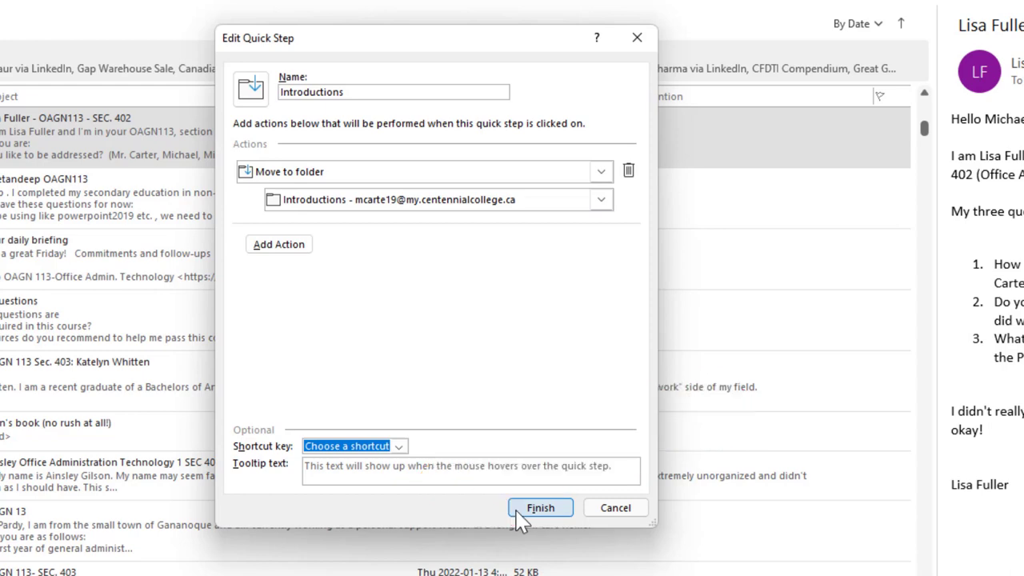
click(540, 508)
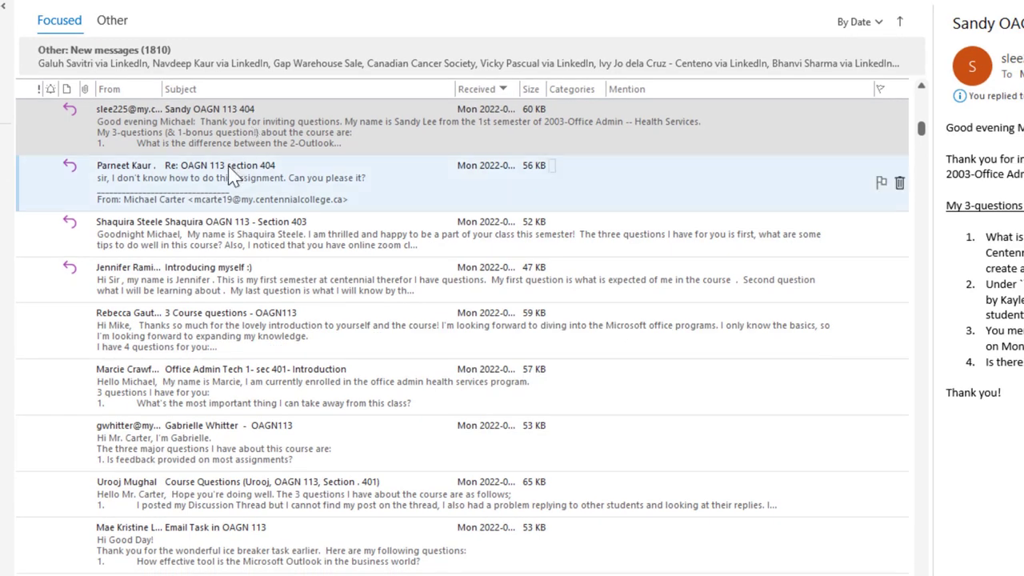
- File each student introduction email into Introductions using the Introductions quick step
click(296, 136)
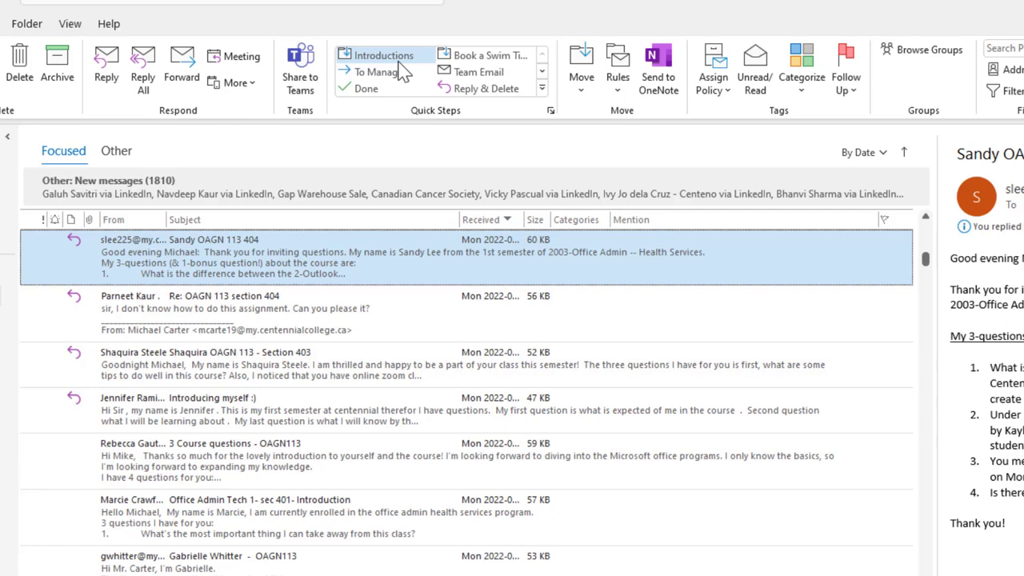
click(400, 66)
click(400, 65)
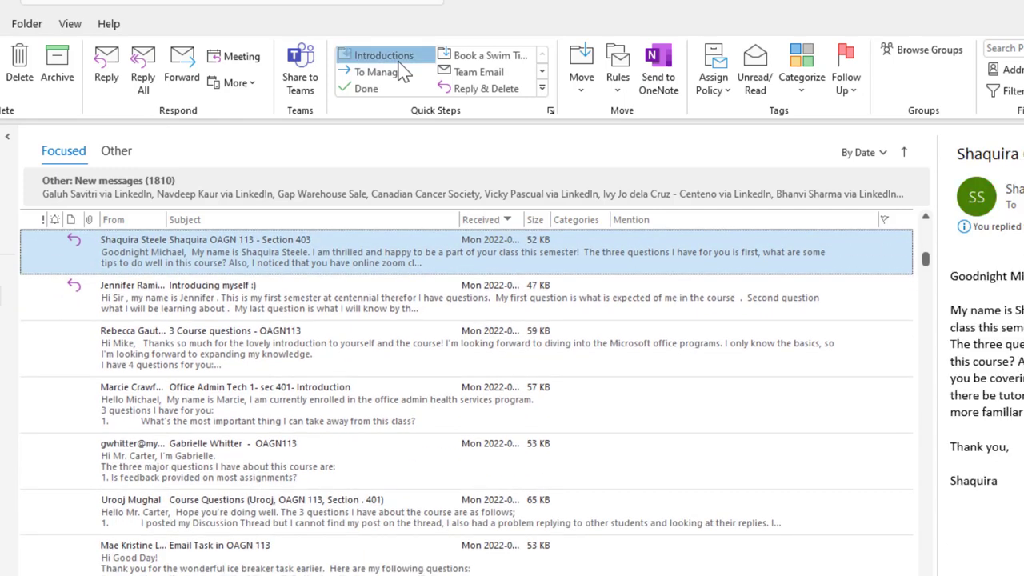
click(403, 66)
click(402, 65)
click(402, 65)
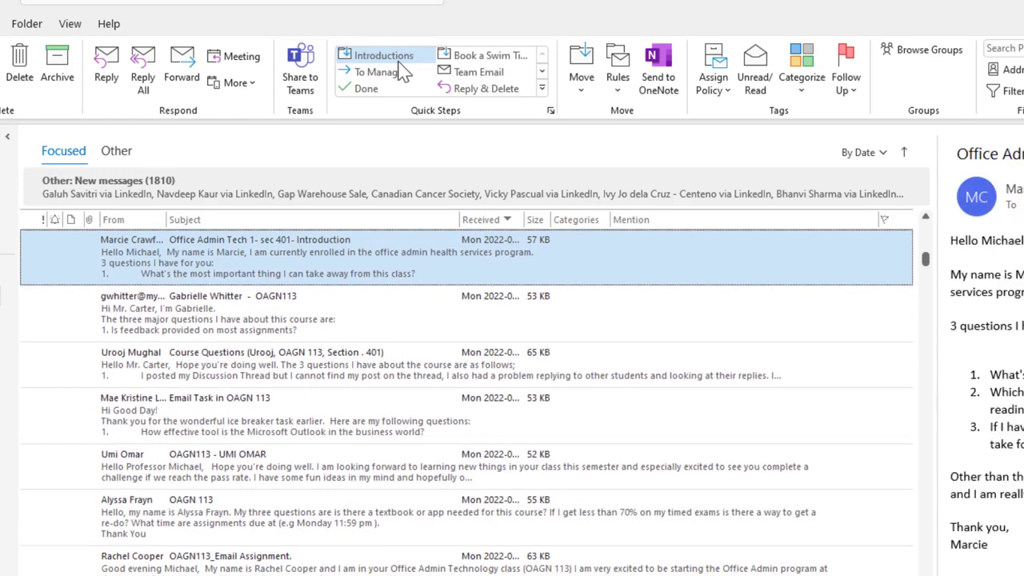
click(402, 66)
click(400, 66)
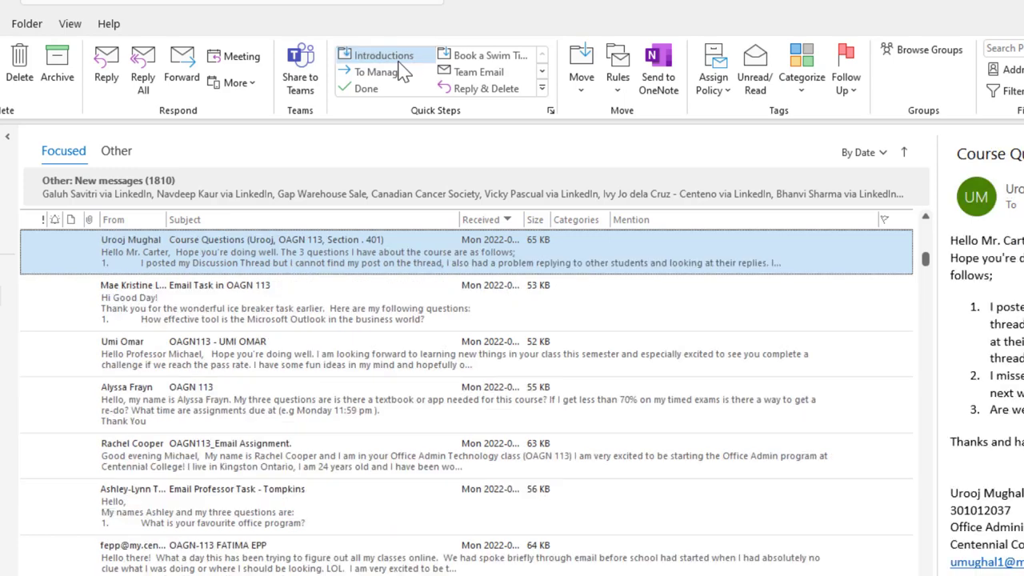
click(400, 65)
click(400, 65)
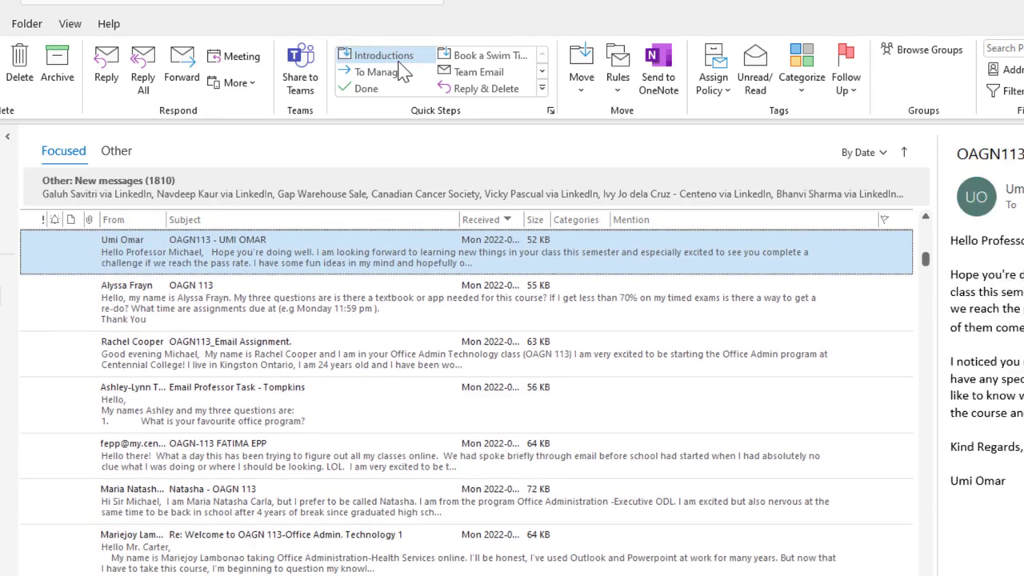
click(402, 70)
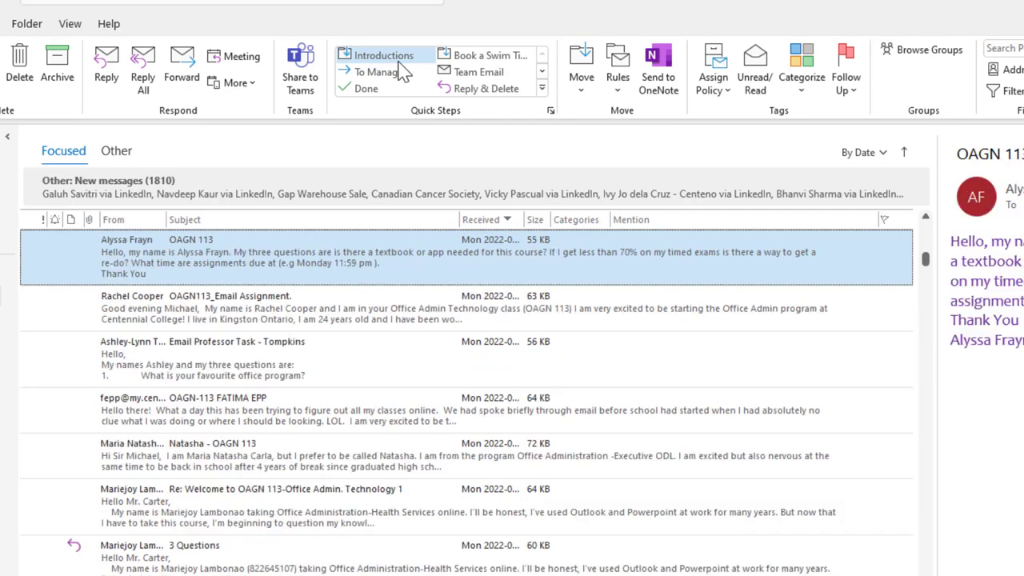
click(402, 70)
click(402, 70)
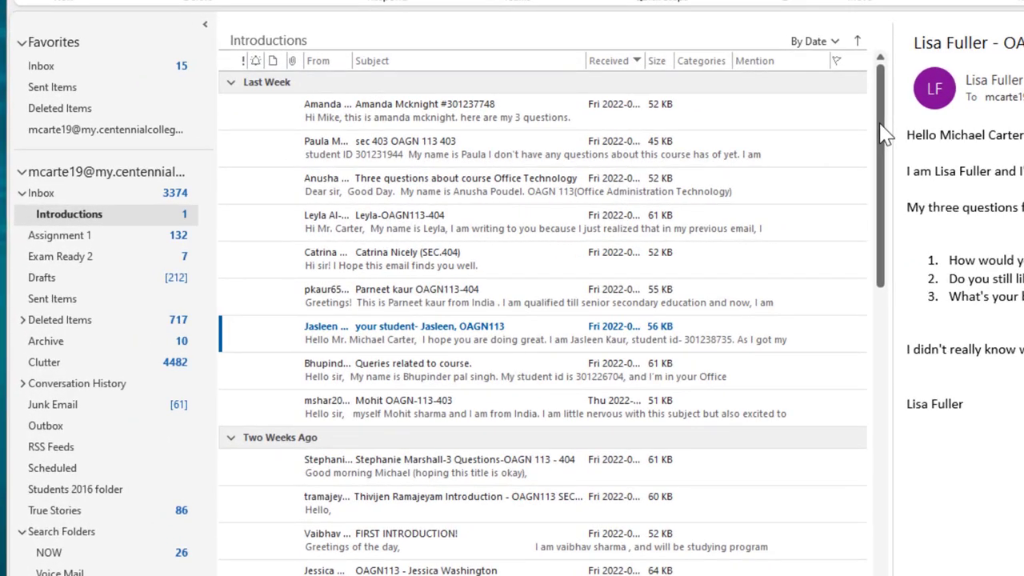
drag(884, 134, 878, 362)
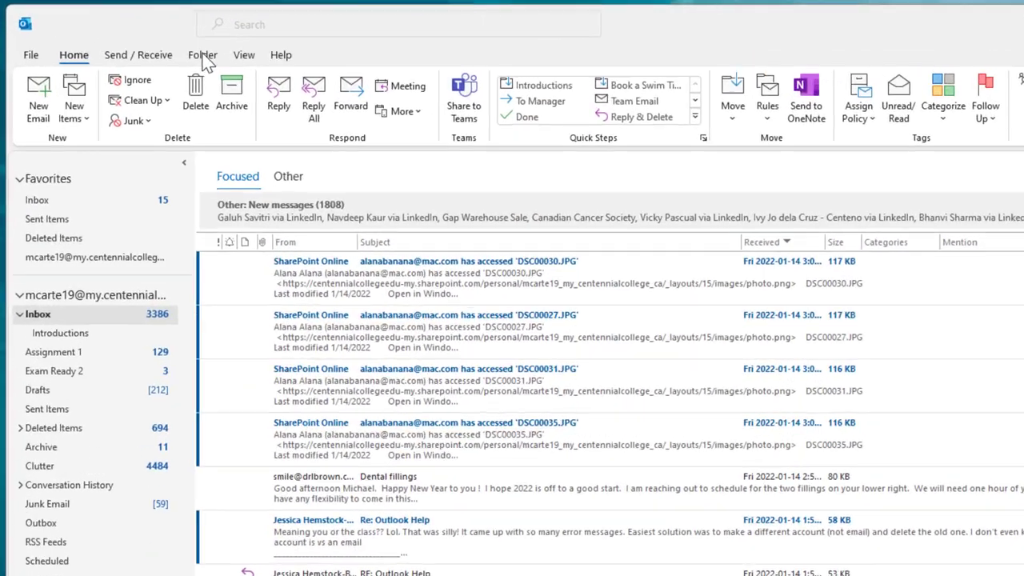
- Start a custom search folder and name it NOW
click(143, 39)
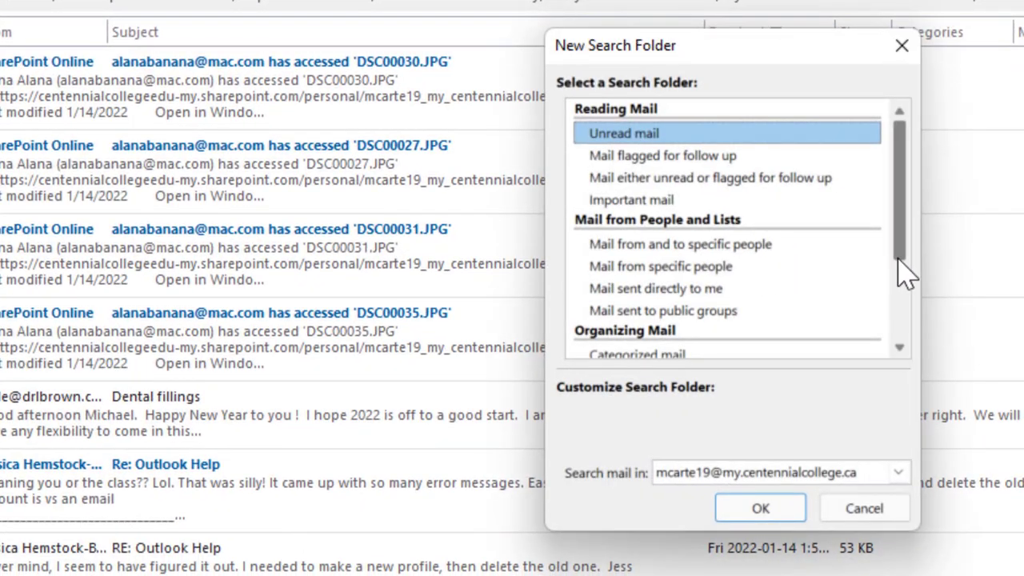
drag(898, 260, 899, 343)
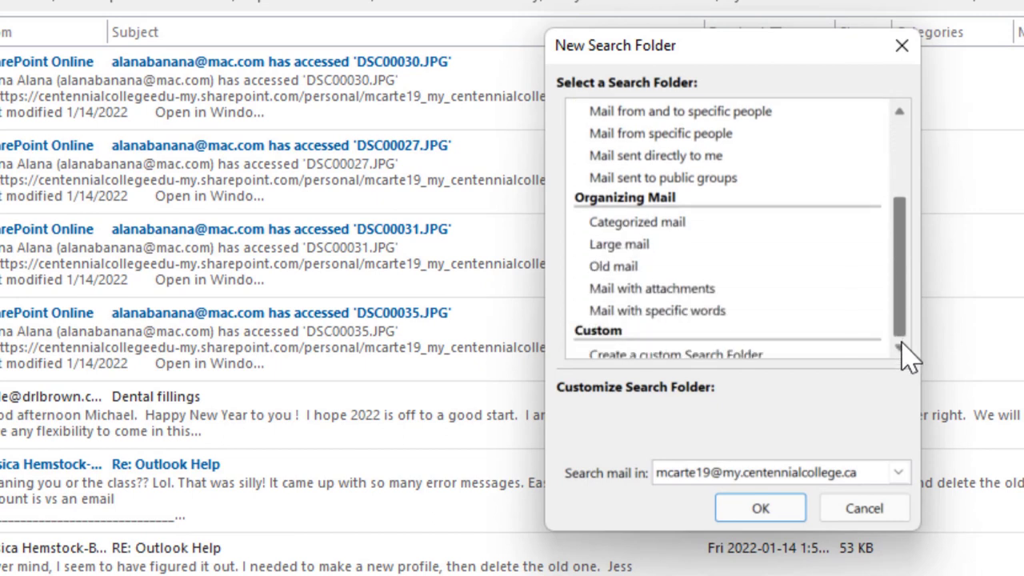
click(742, 360)
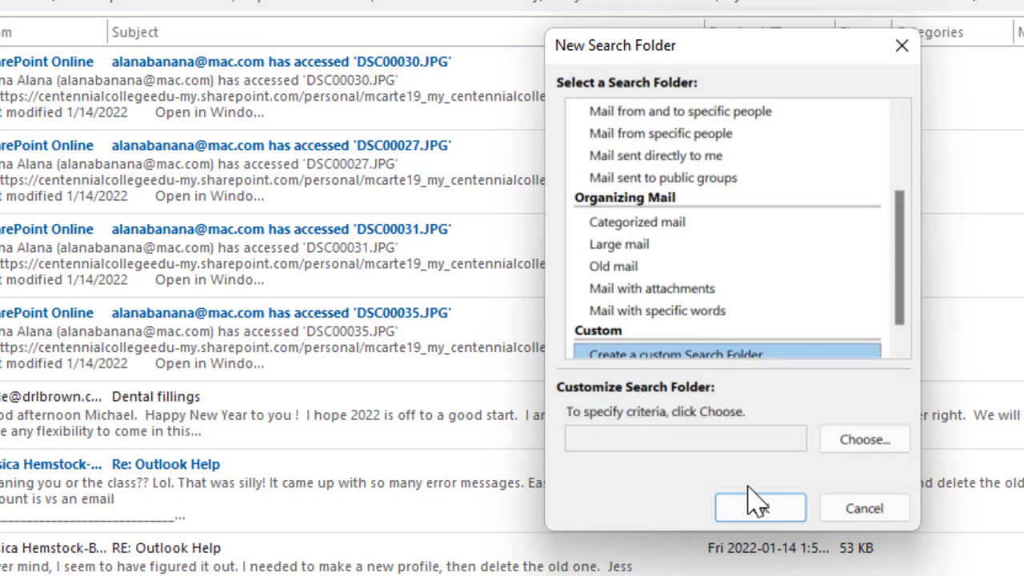
click(868, 448)
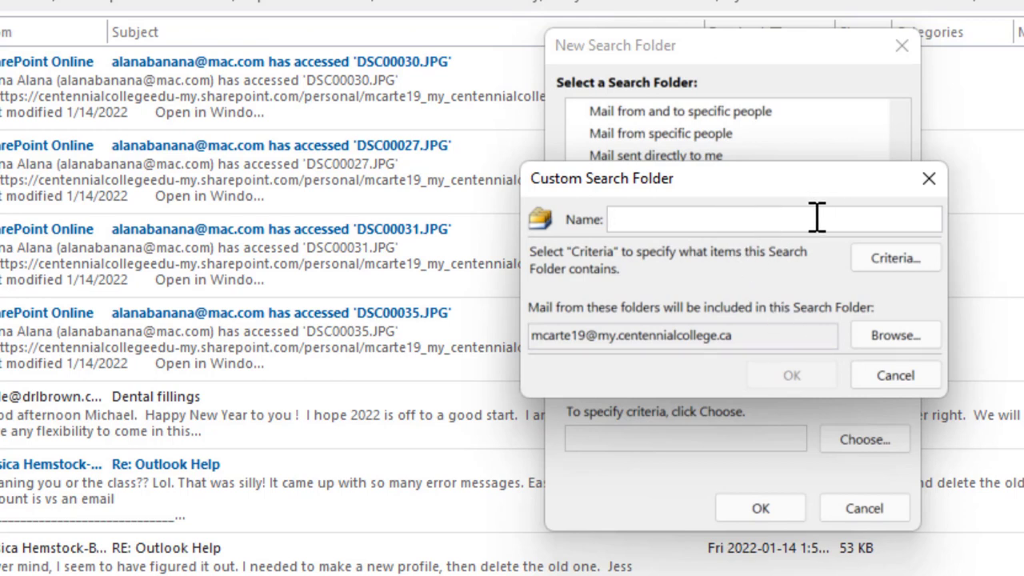
text(NOW)
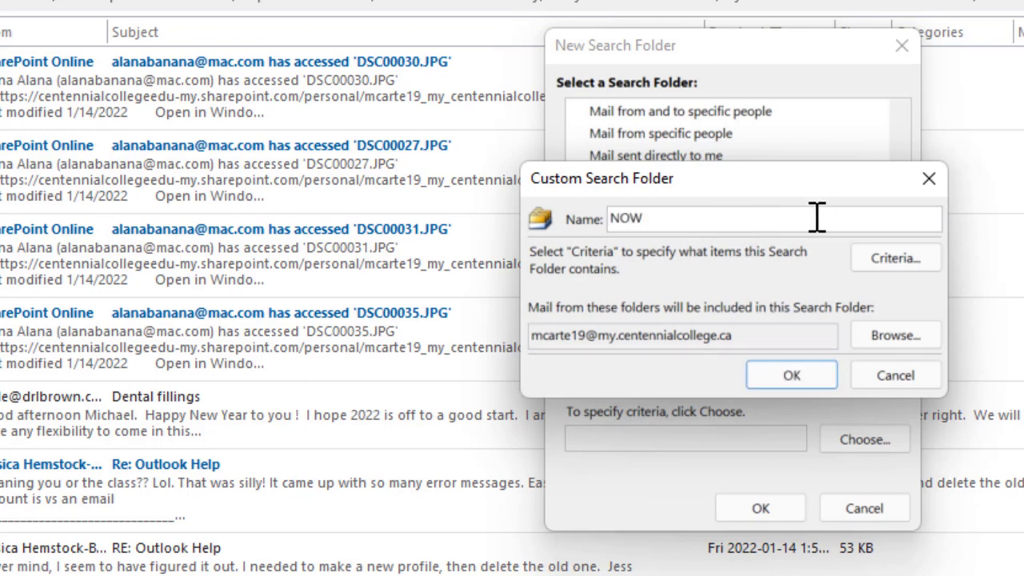
- Limit NOW to high-importance messages with one or more attachments, then create and open it
click(894, 265)
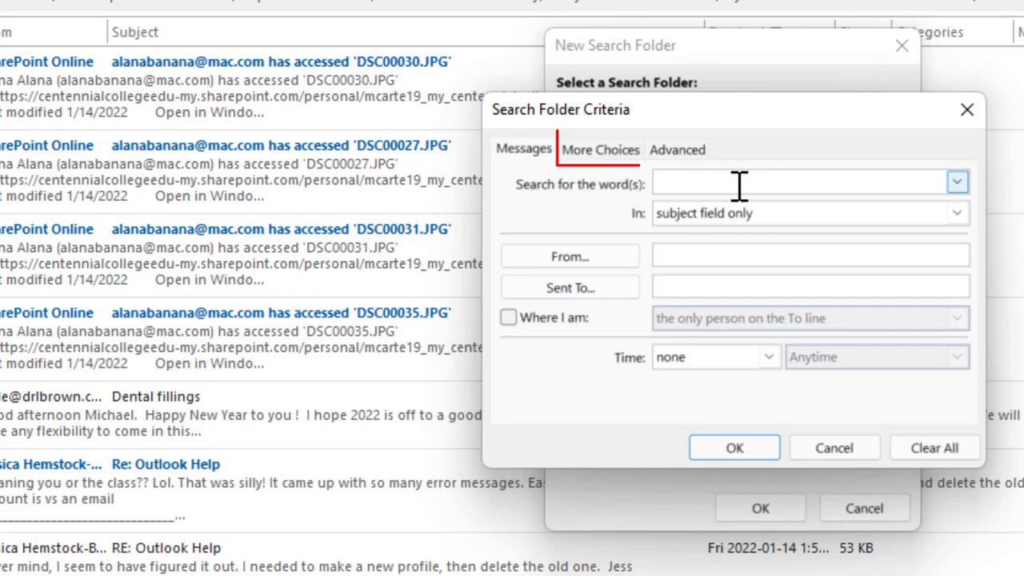
click(616, 154)
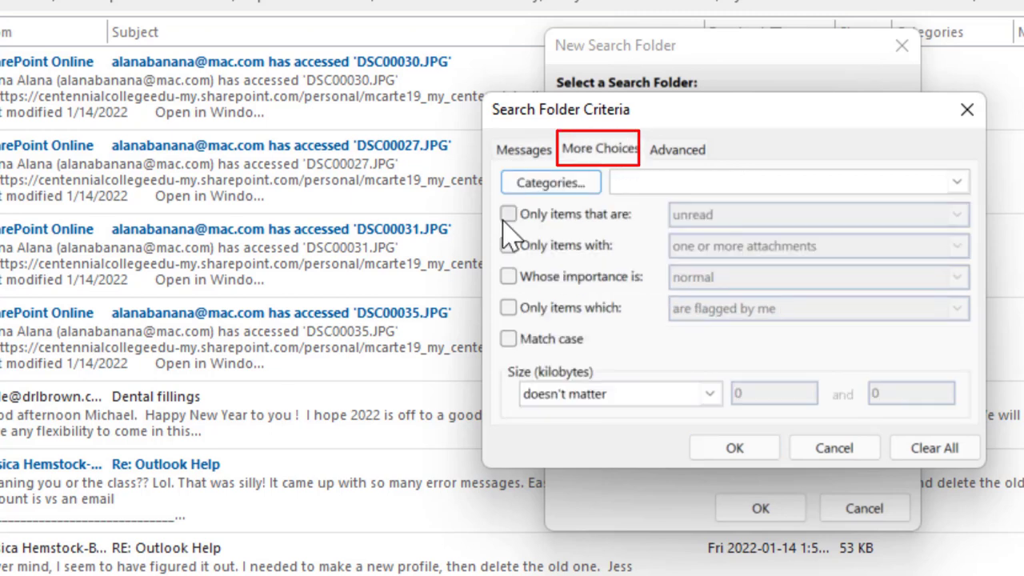
click(508, 276)
click(773, 284)
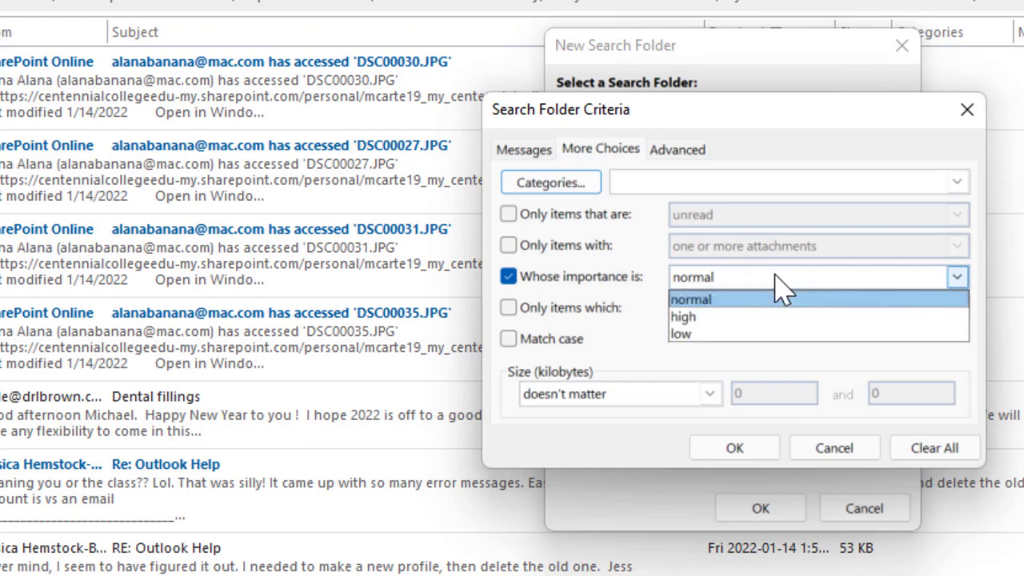
click(736, 317)
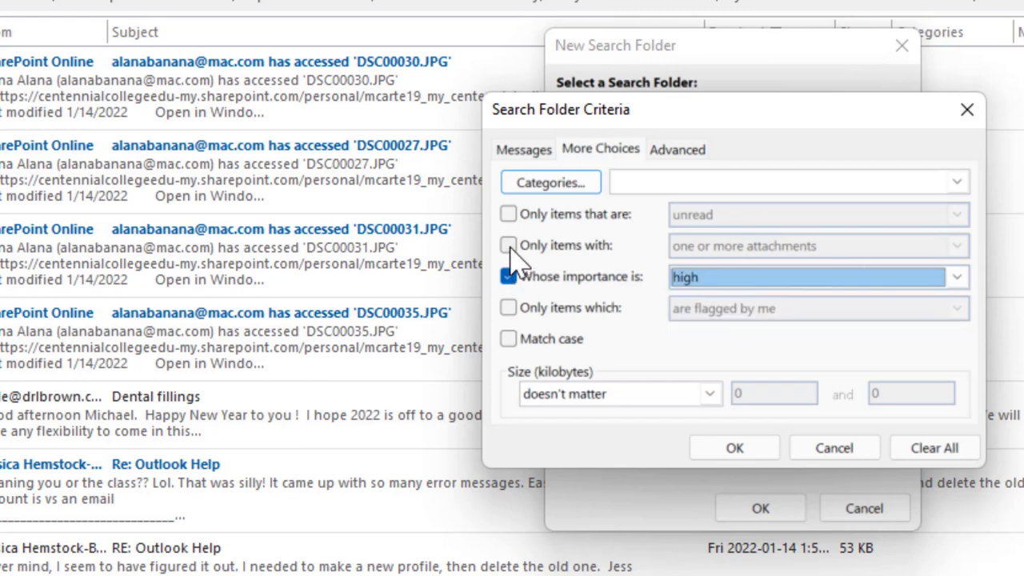
click(509, 245)
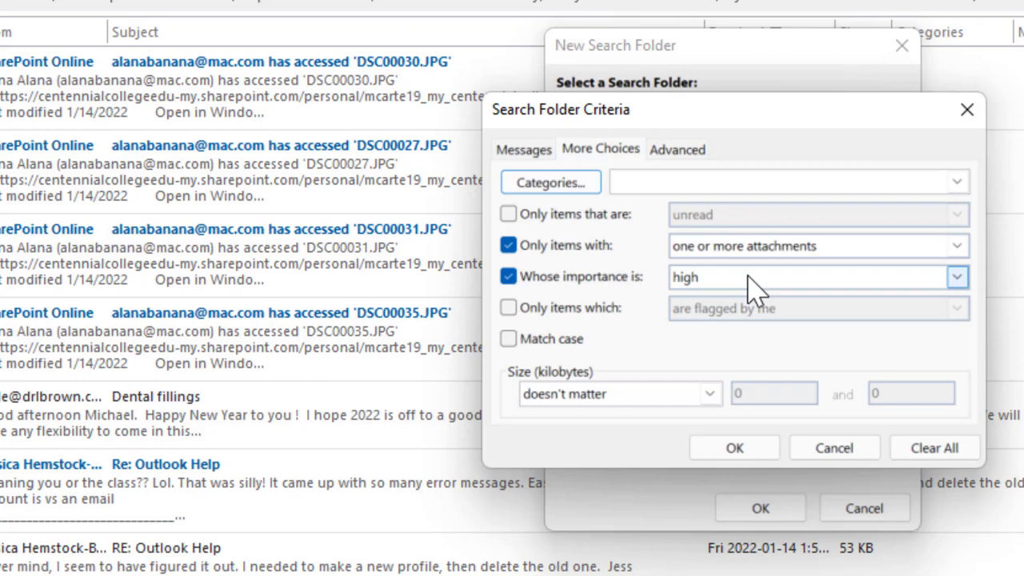
click(733, 453)
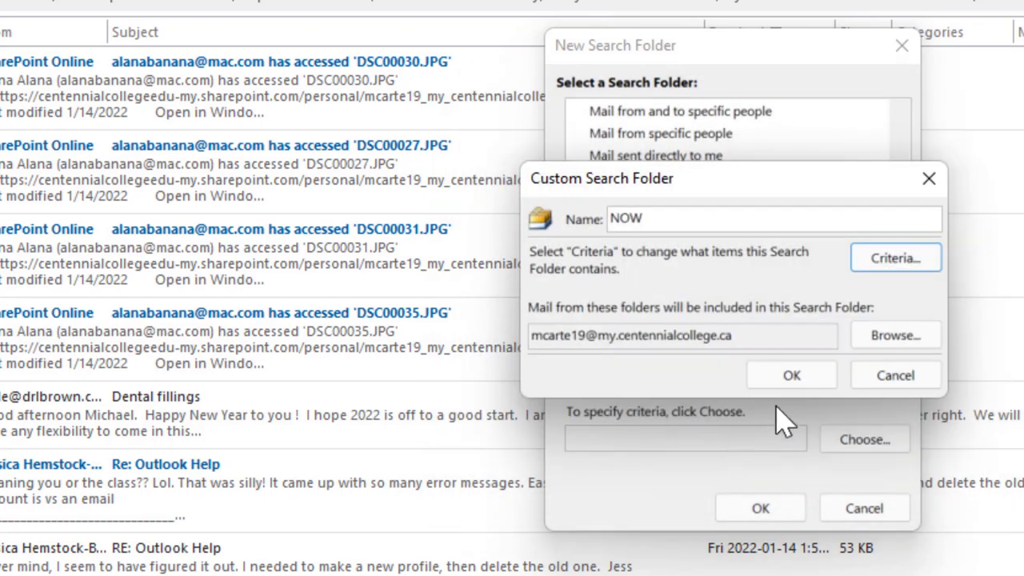
click(791, 385)
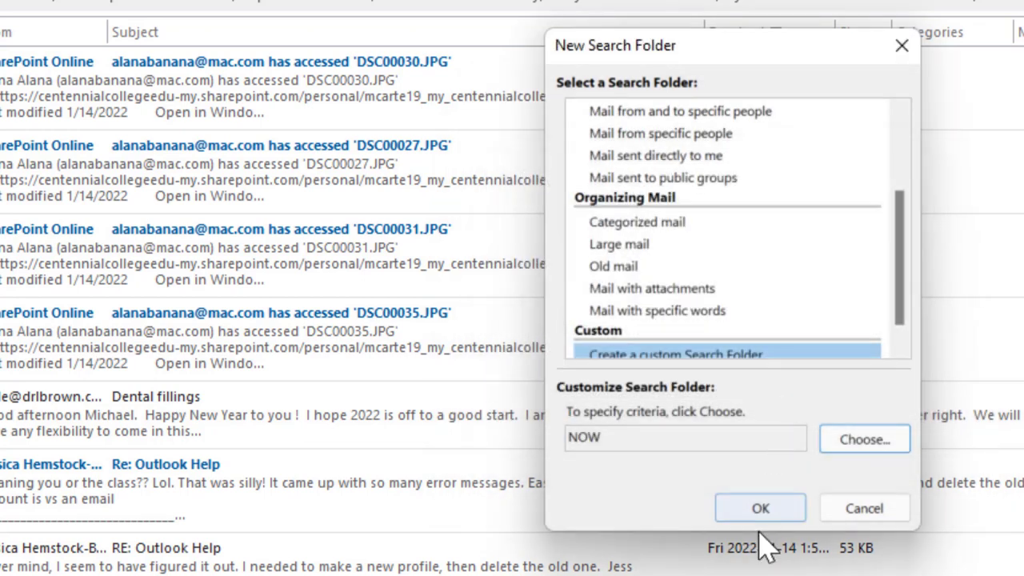
click(760, 509)
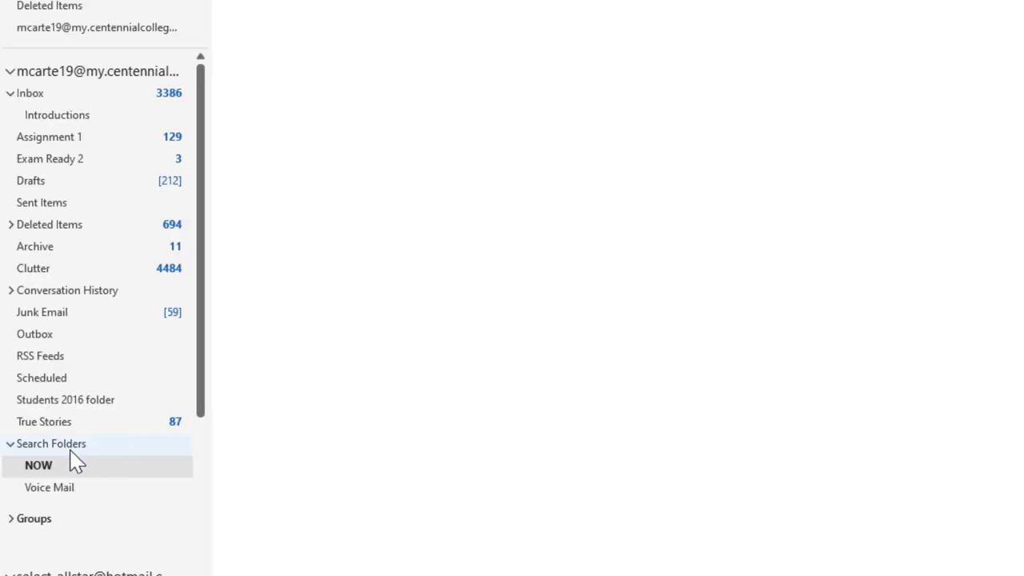
click(59, 470)
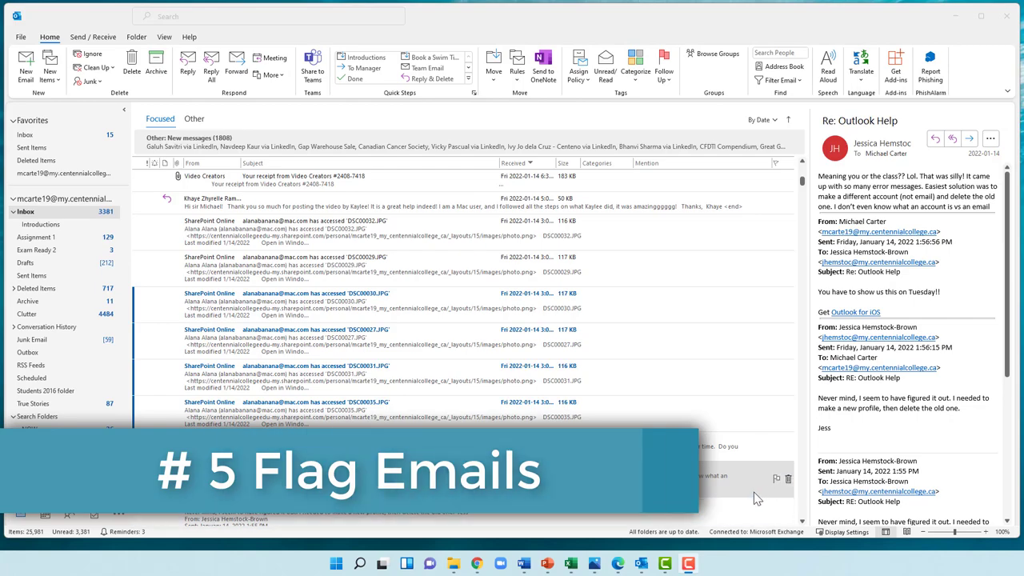
- Flag 'Re: Outlook Help' for follow-up with a reminder on January 24, 2022 at 4:30 PM
mouse_move(784, 486)
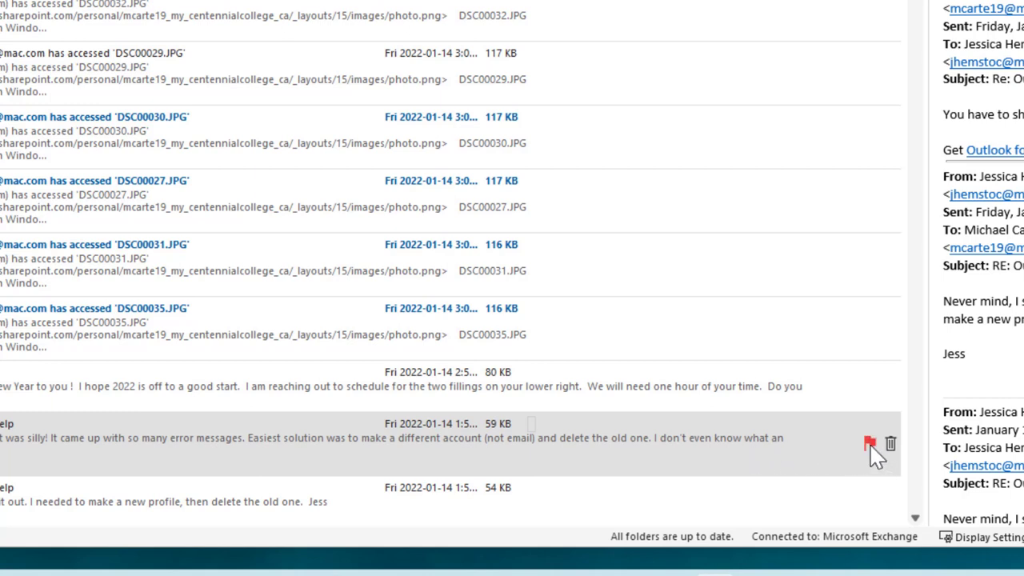
right_click(870, 448)
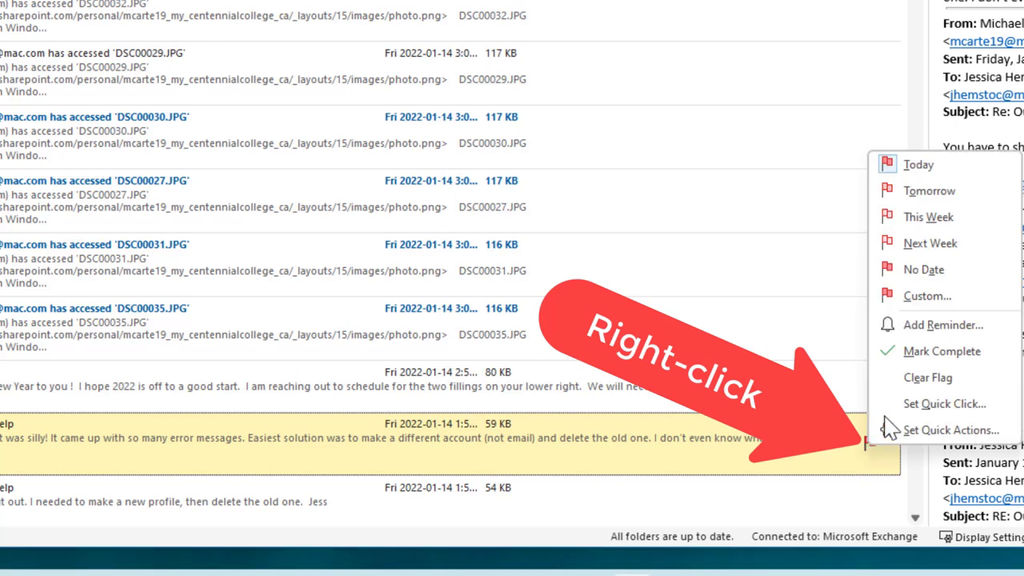
click(956, 336)
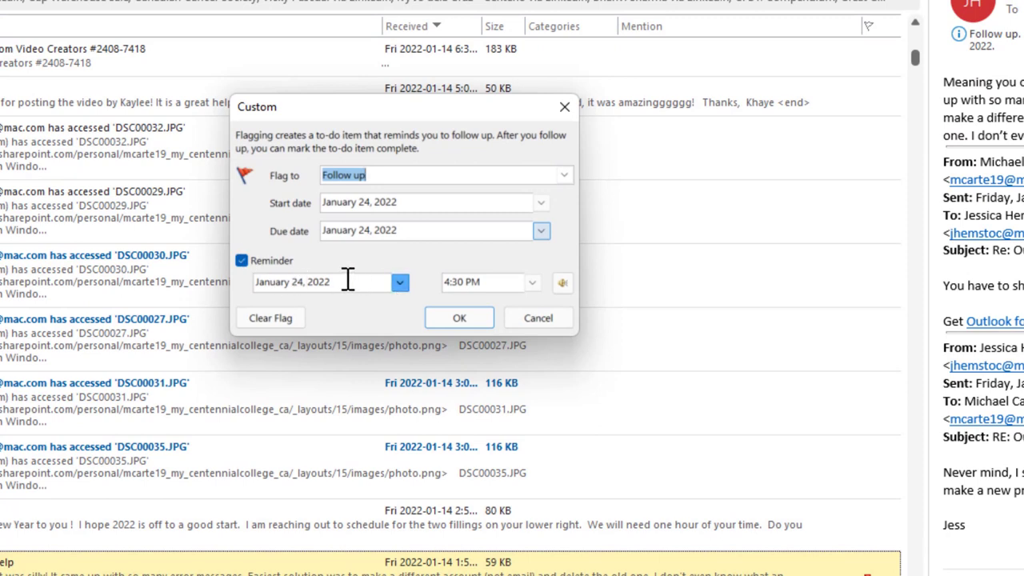
click(348, 280)
key(BackSpace)
key(BackSpace)
key(BackSpace)
key(BackSpace)
key(BackSpace)
key(BackSpace)
key(BackSpace)
key(BackSpace)
key(BackSpace)
key(BackSpace)
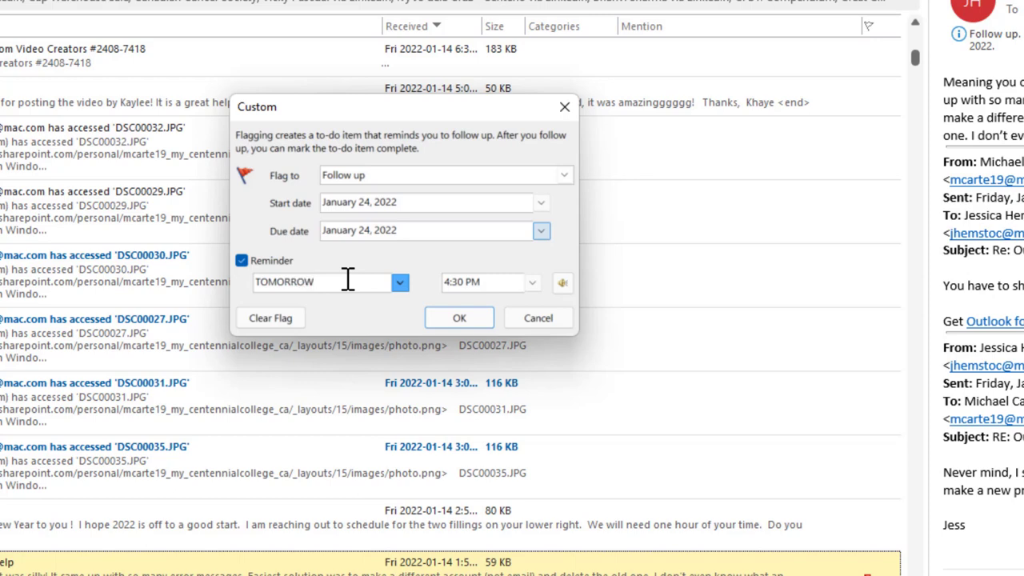
key(Return)
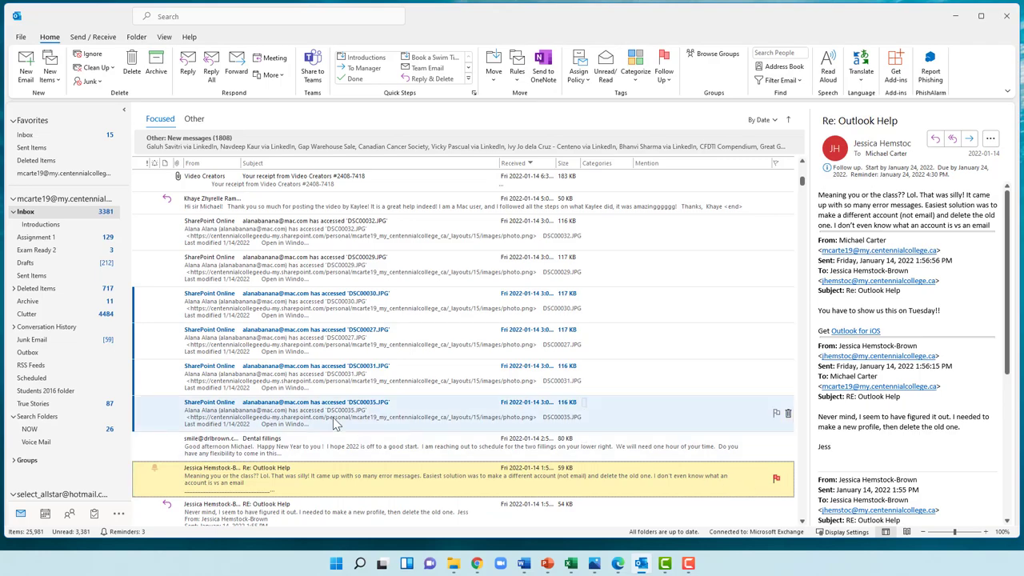
- Display the student introduction emails filed in the Introductions folder
mouse_move(95, 516)
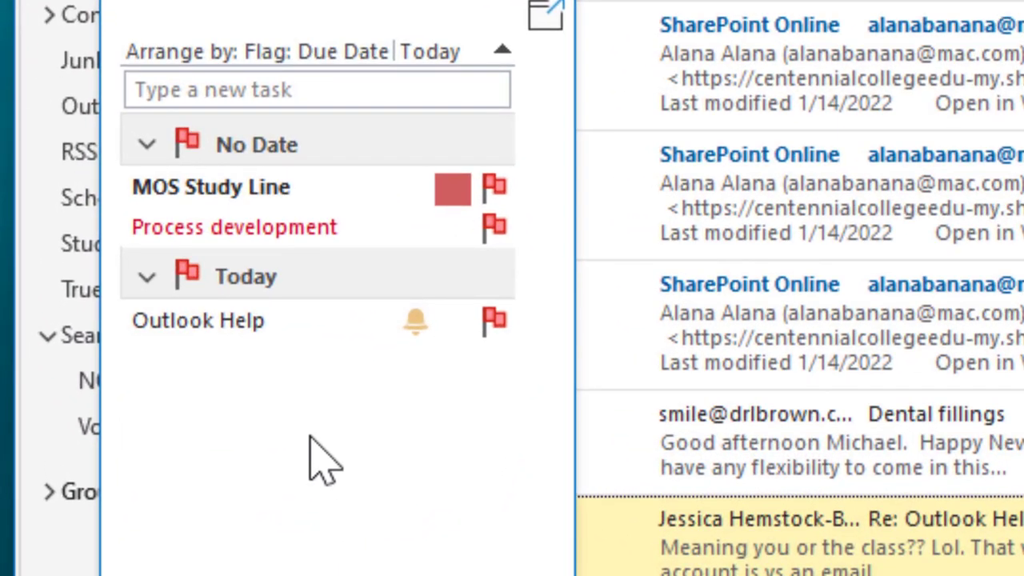
mouse_move(254, 337)
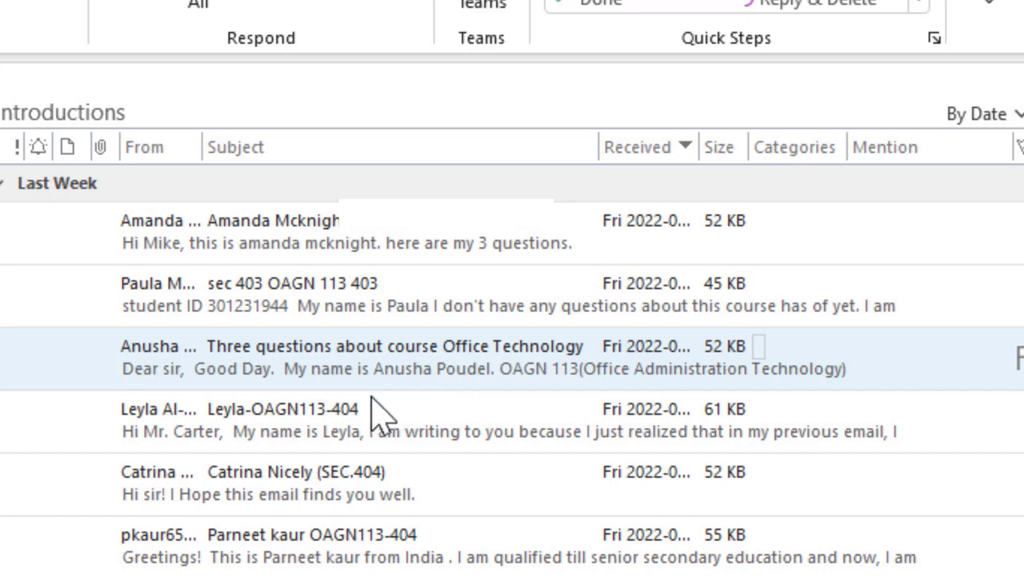
- Select a section 404 introduction email from last week's list
click(432, 478)
click(453, 439)
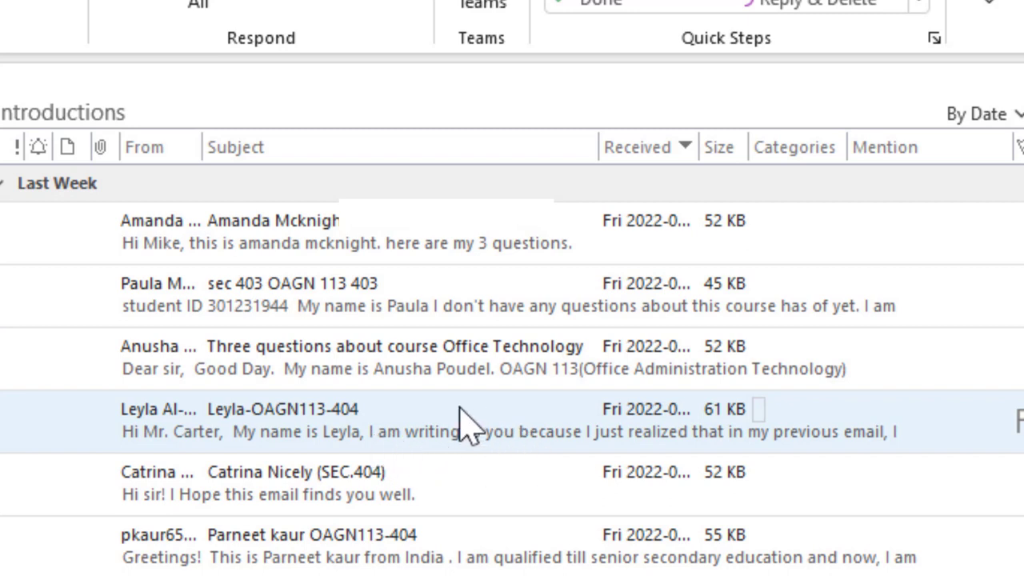
click(442, 487)
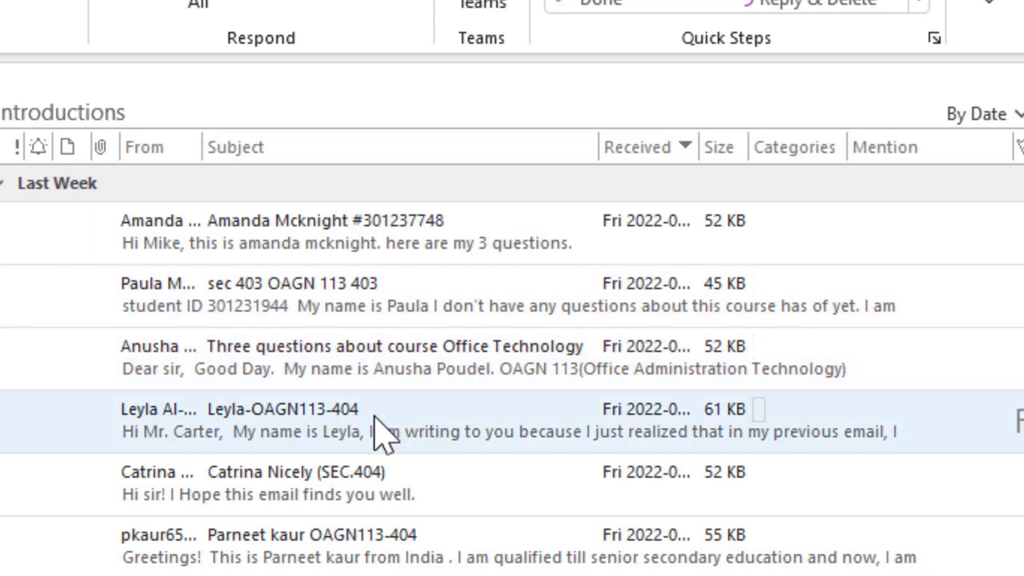
click(382, 434)
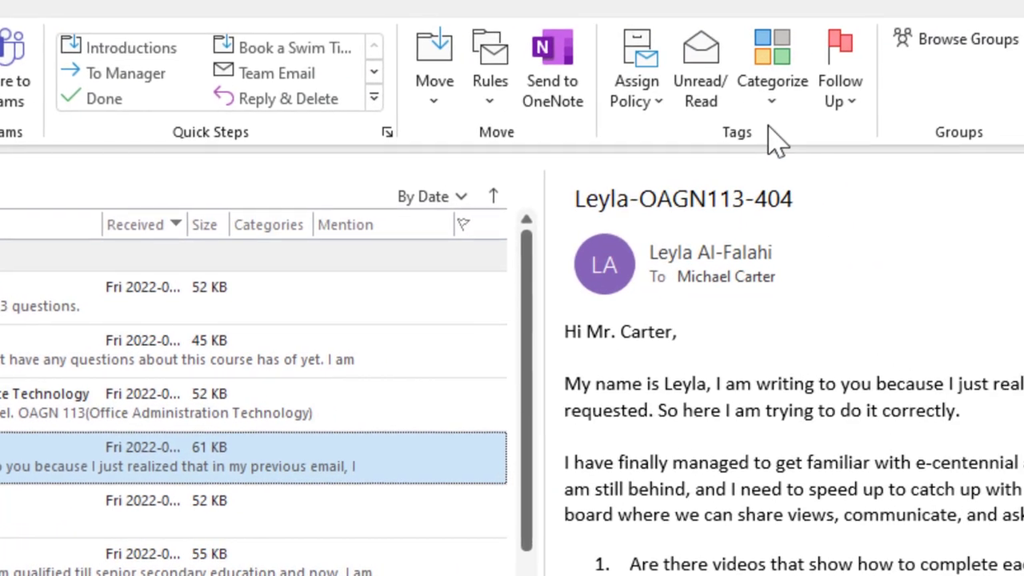
- Create a teal '004 Crew' category and assign it to the selected email
click(772, 116)
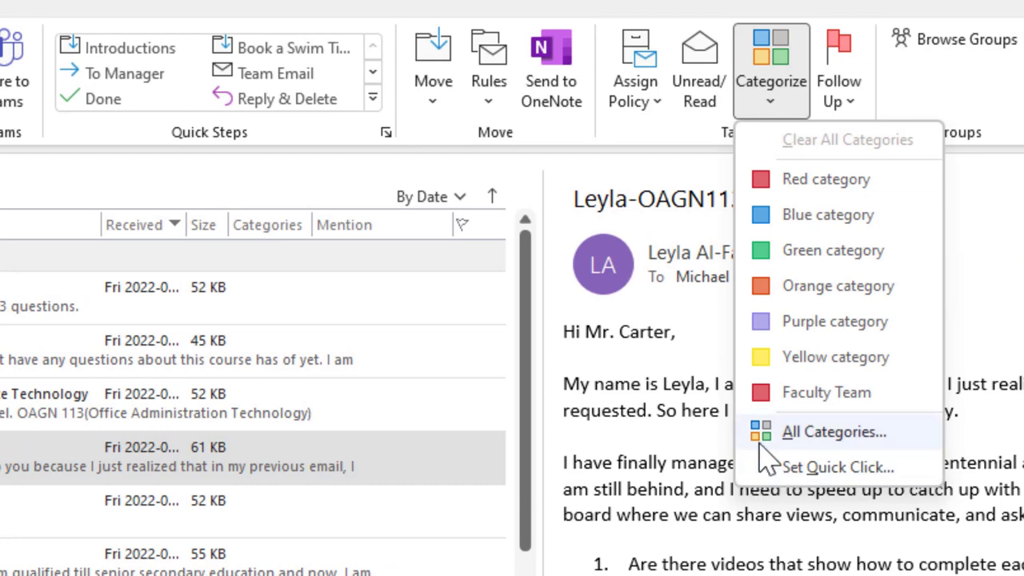
click(788, 436)
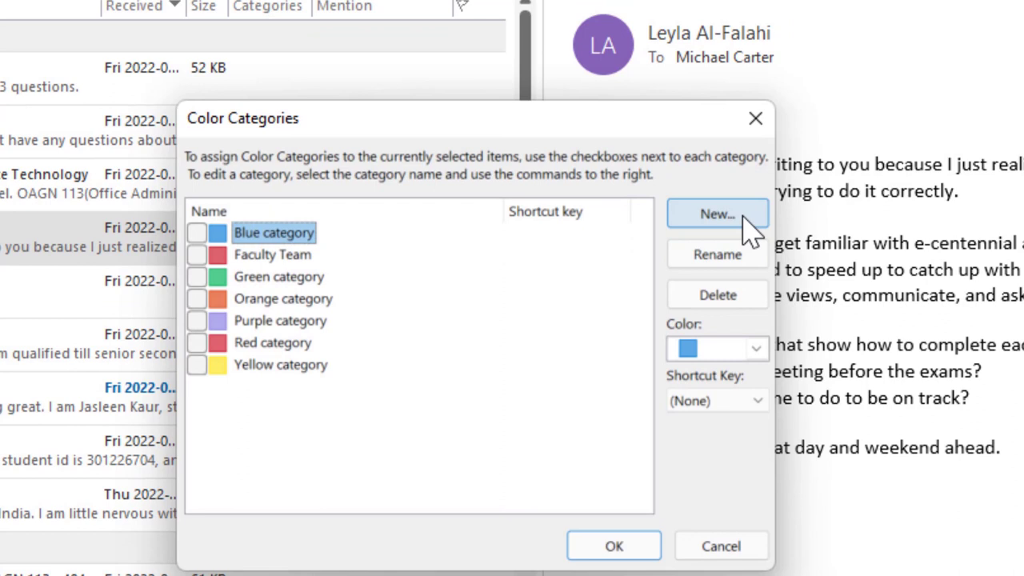
click(718, 214)
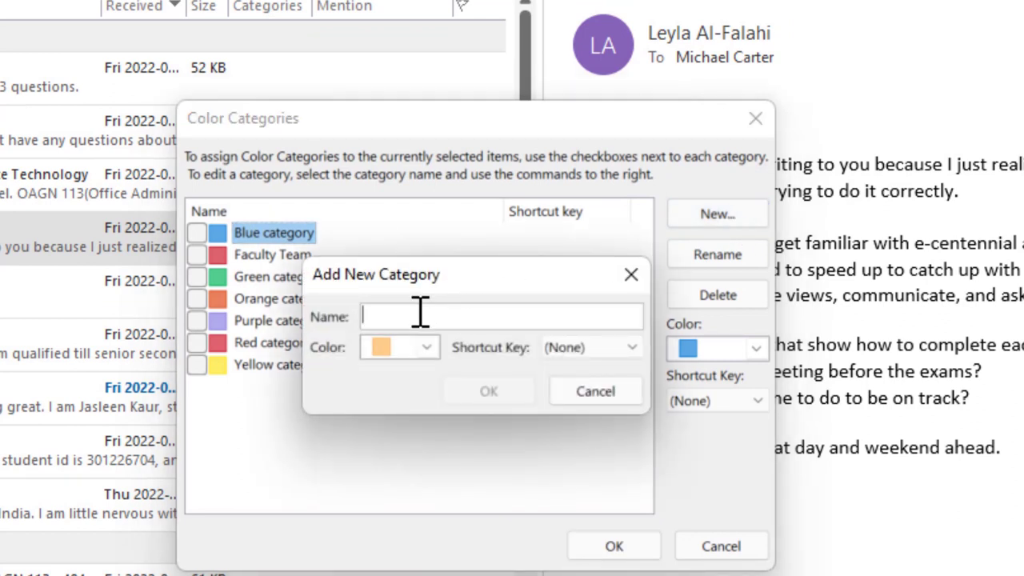
text(00)
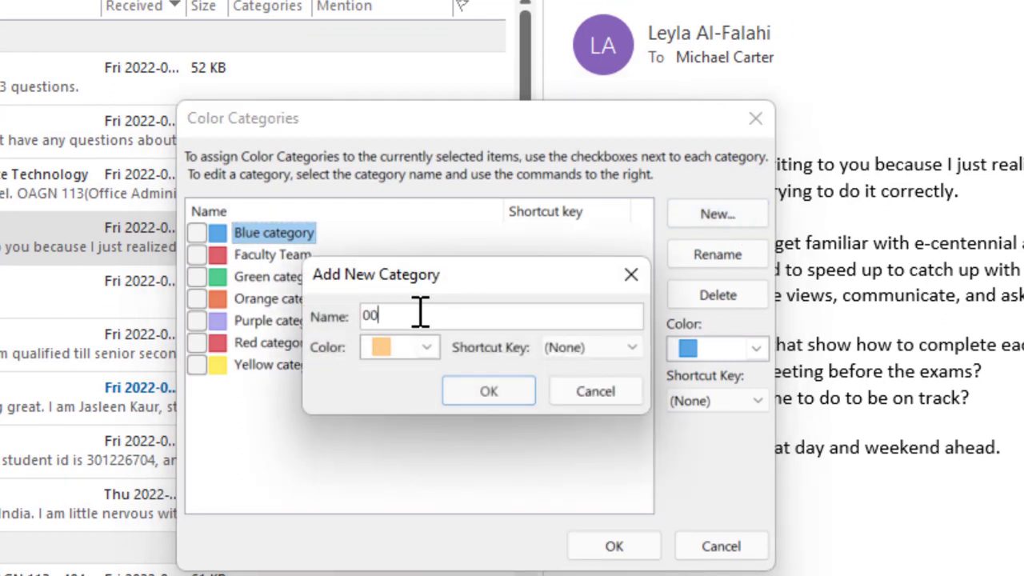
text(4 Crew)
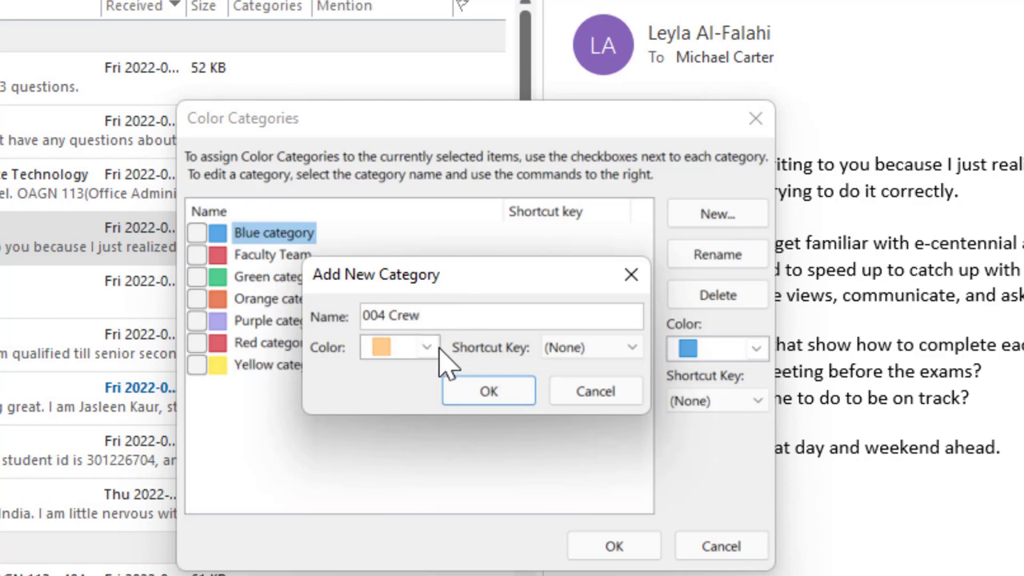
click(429, 347)
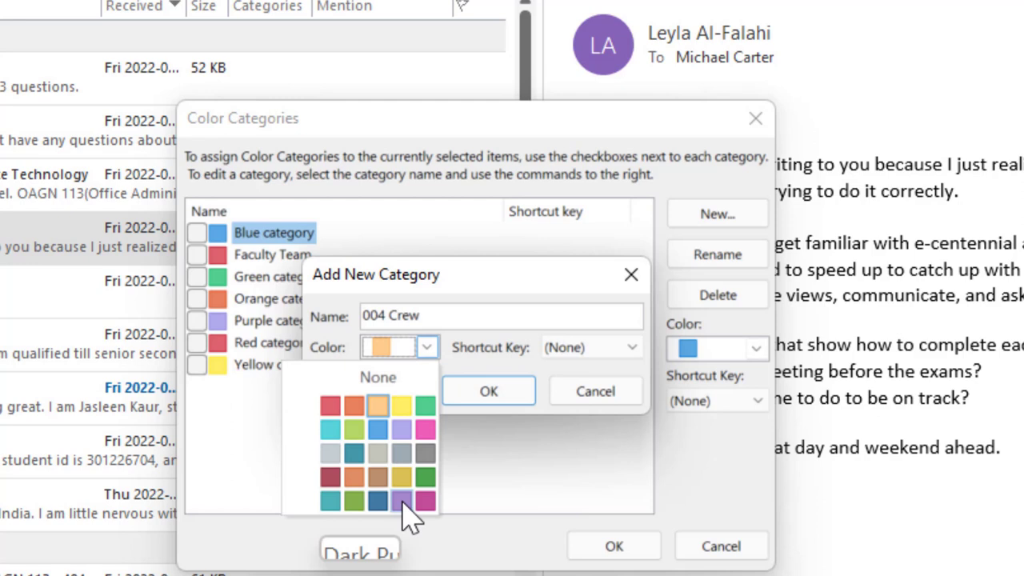
key(Escape)
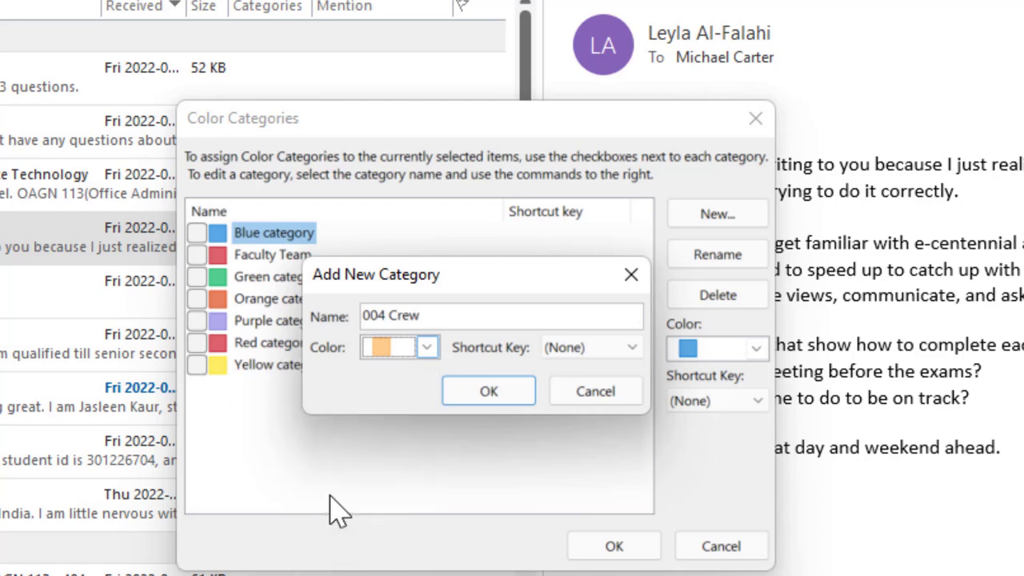
click(490, 397)
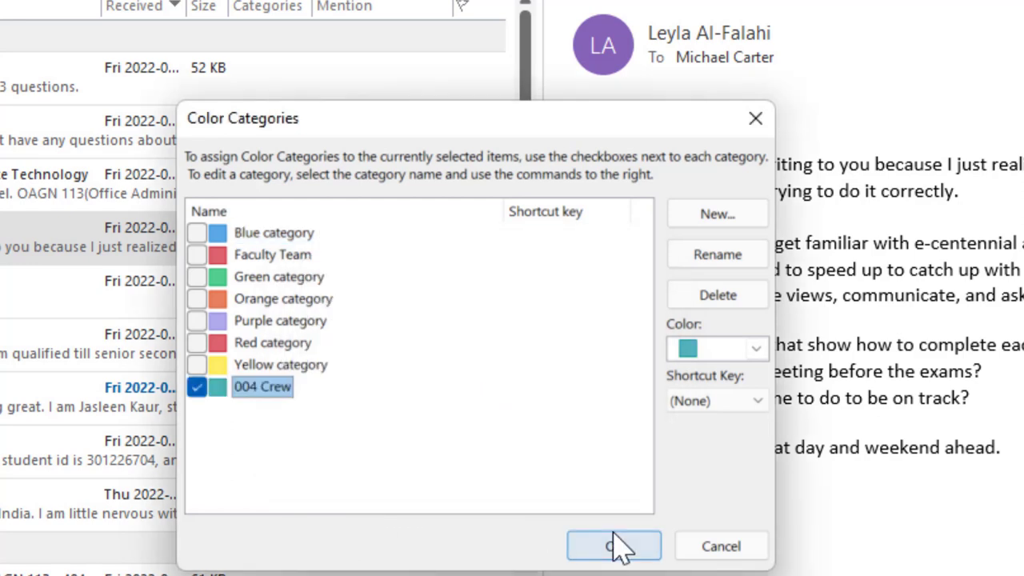
click(616, 548)
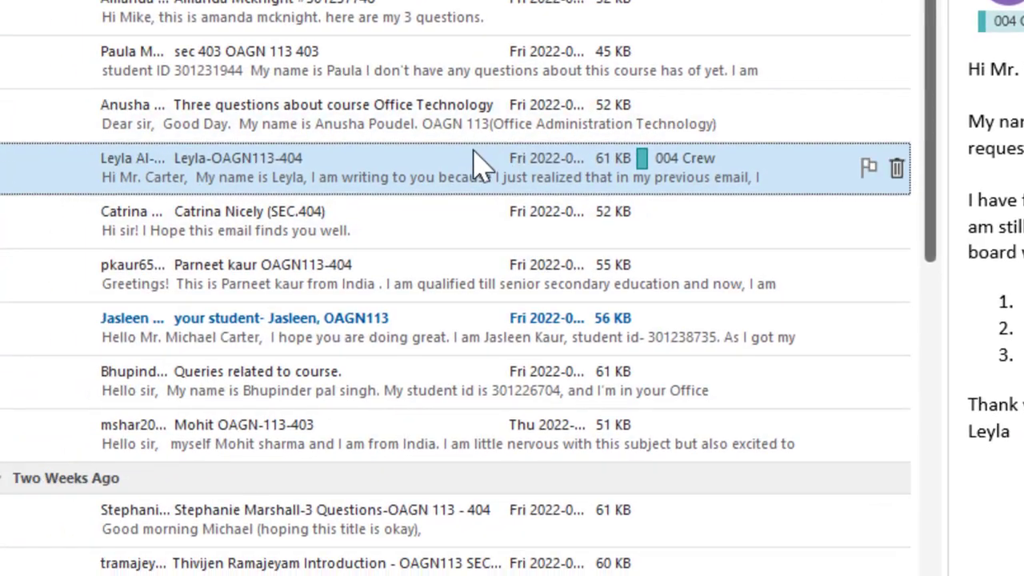
- Tag two more section 404 introduction emails with the 004 Crew category
click(379, 232)
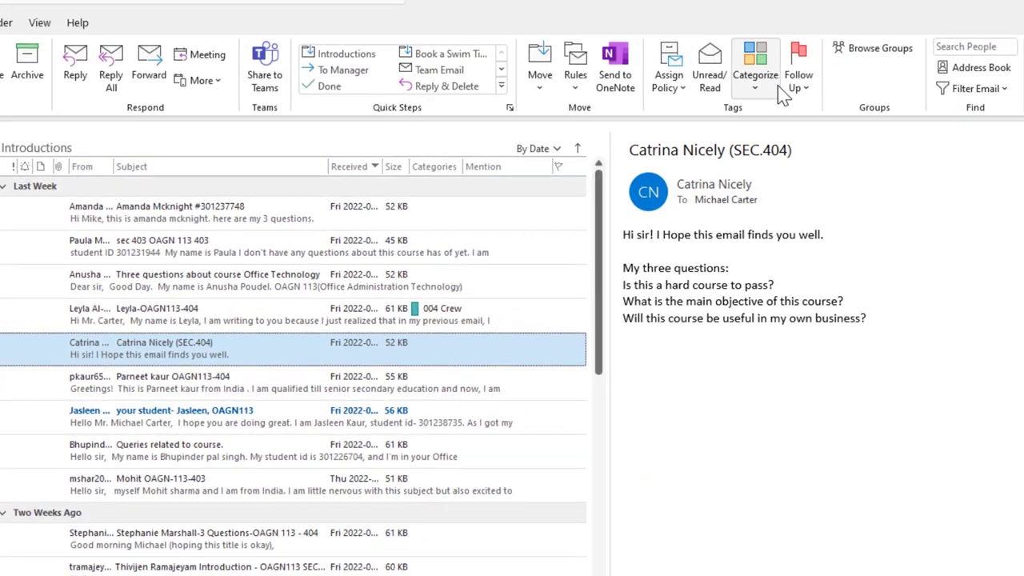
click(755, 76)
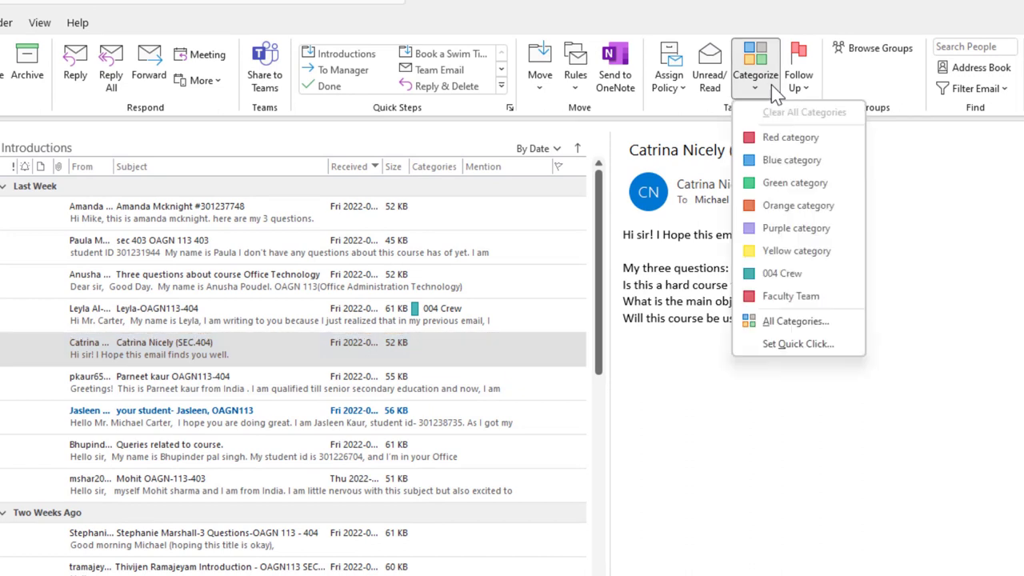
click(779, 273)
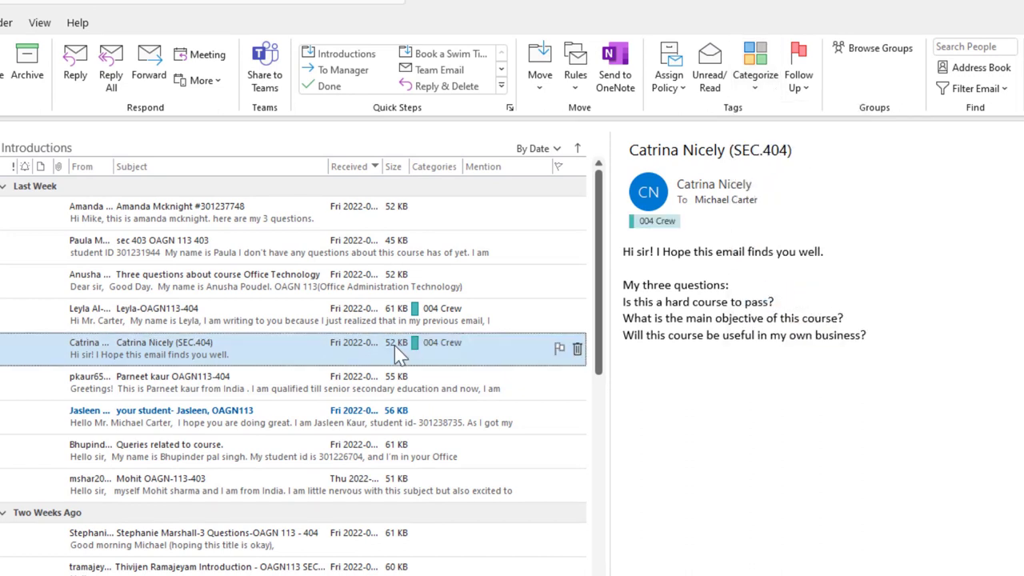
click(270, 373)
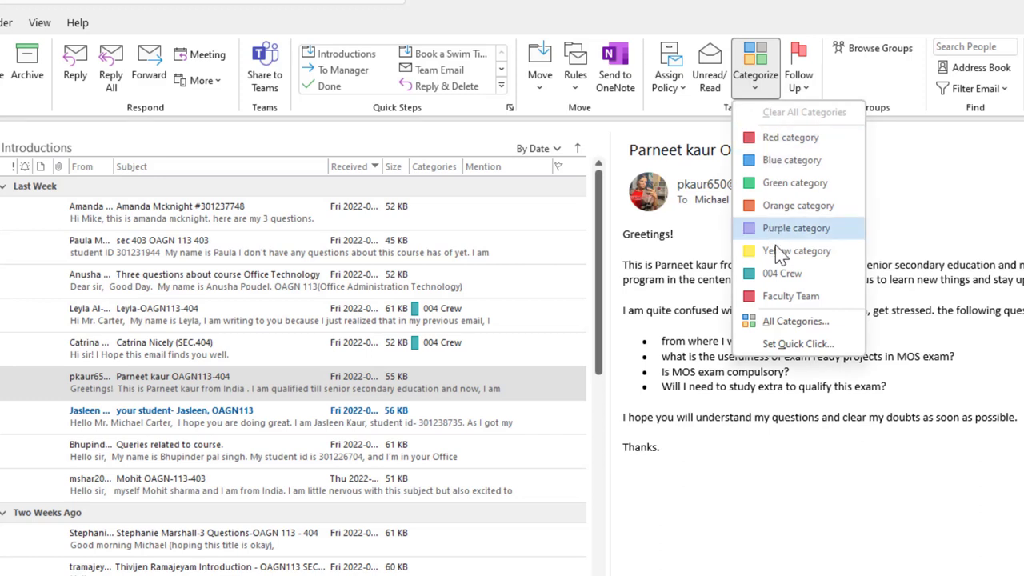
click(776, 276)
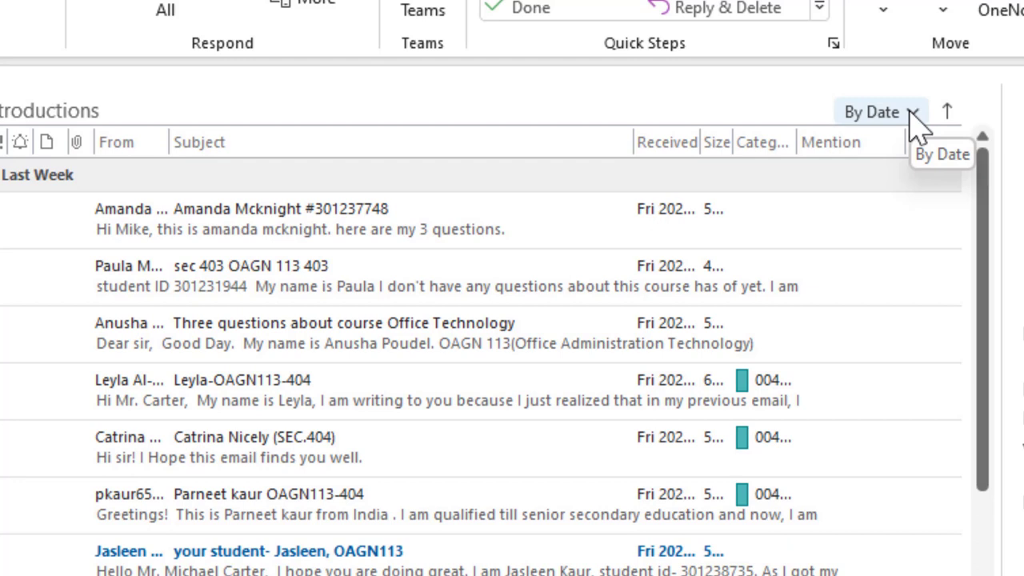
- Arrange the messages by Categories and reverse the order so 004 Crew comes first
click(913, 112)
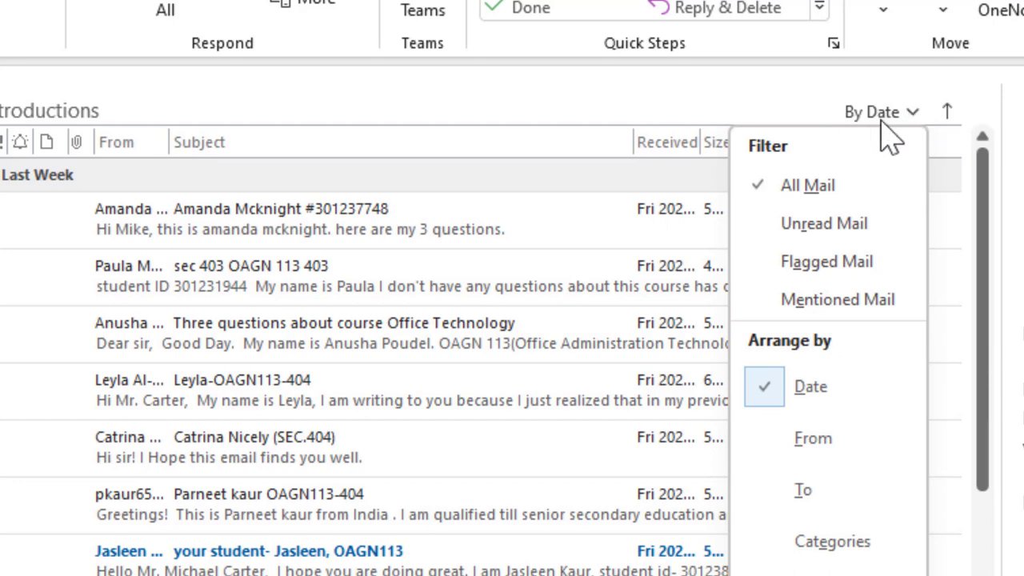
click(832, 541)
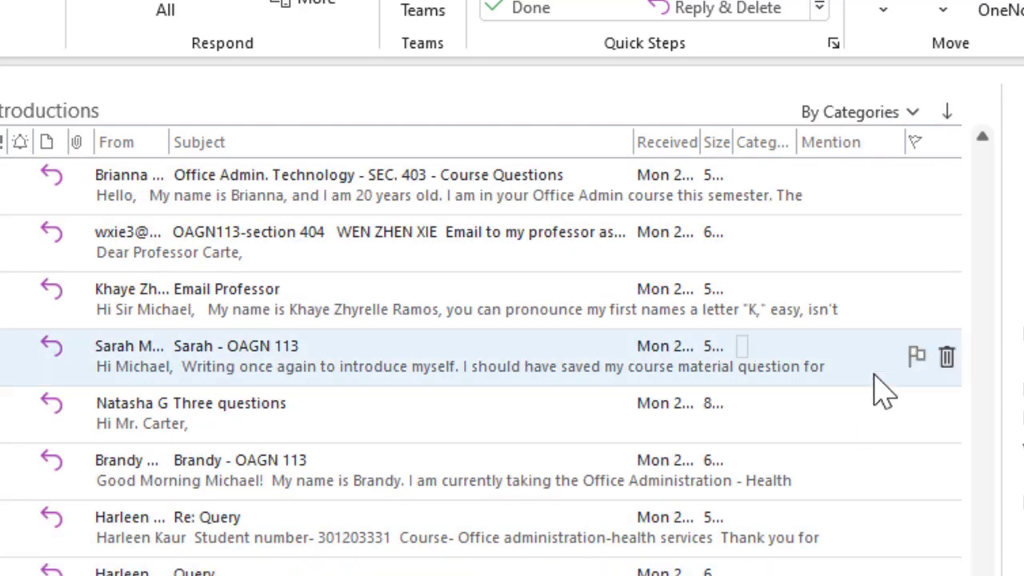
click(947, 112)
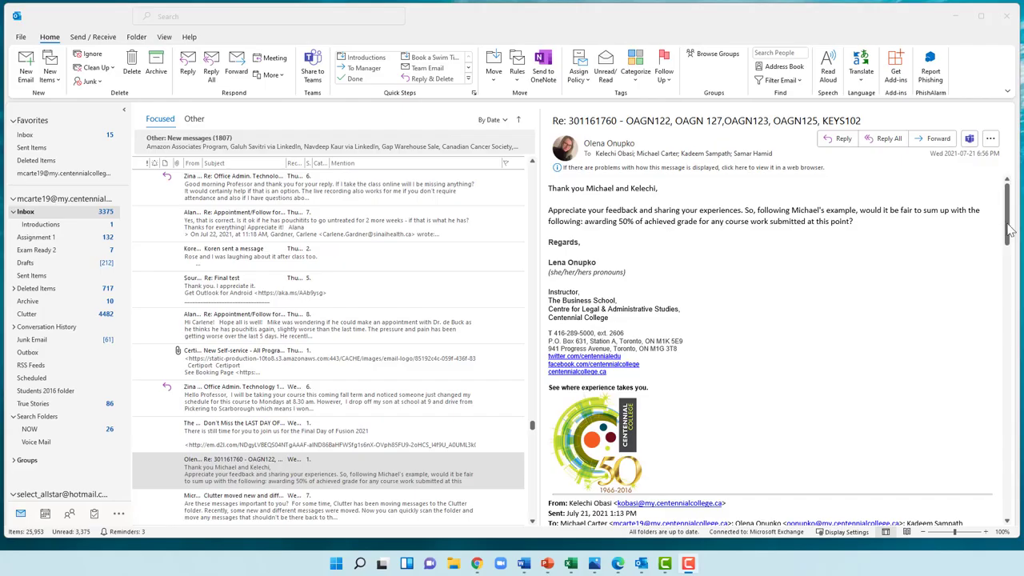
scroll(1010, 248, down, 2)
drag(1010, 251, 998, 400)
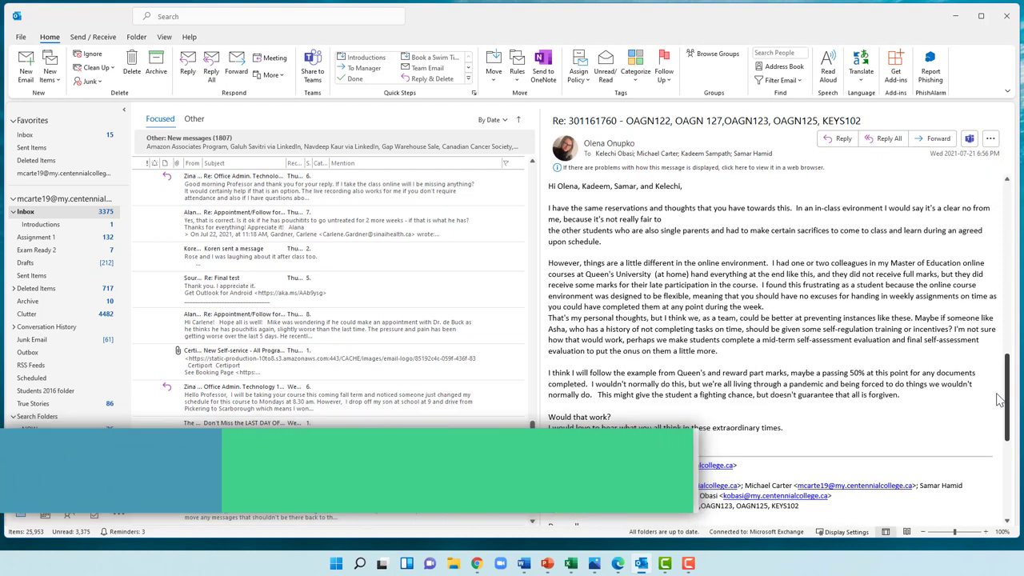
drag(998, 400, 1009, 323)
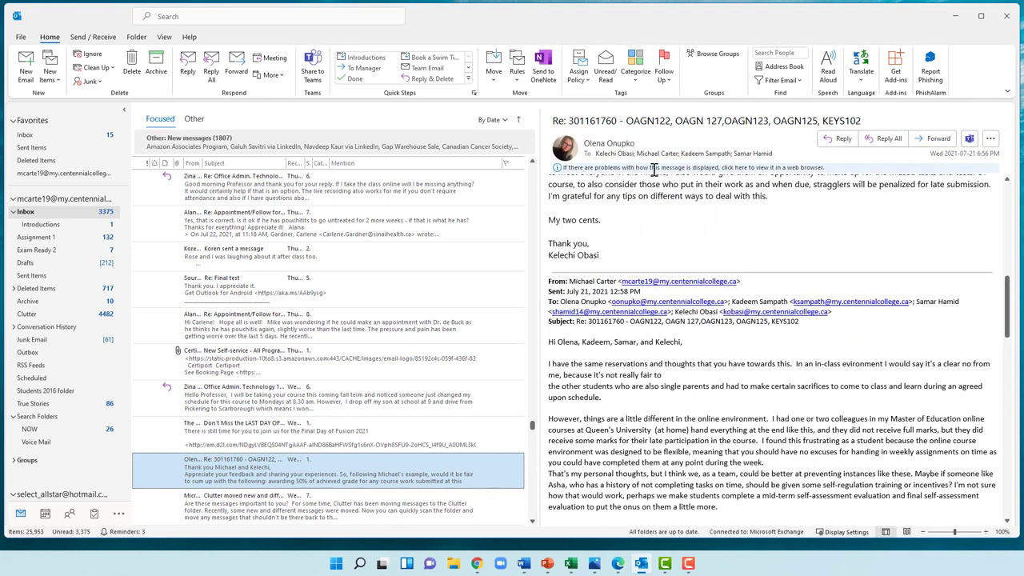